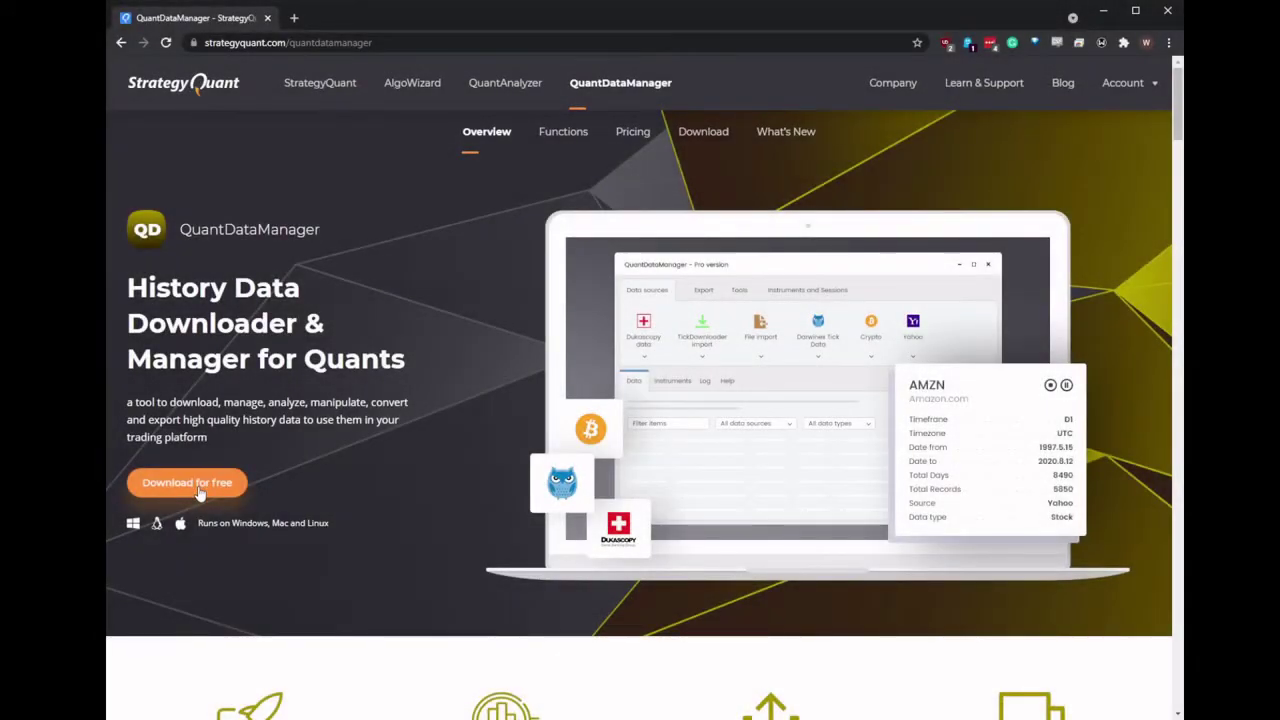
Go to the QuantDataManager download plans and pick the Free plan's 'Get it now!' option
click(199, 490)
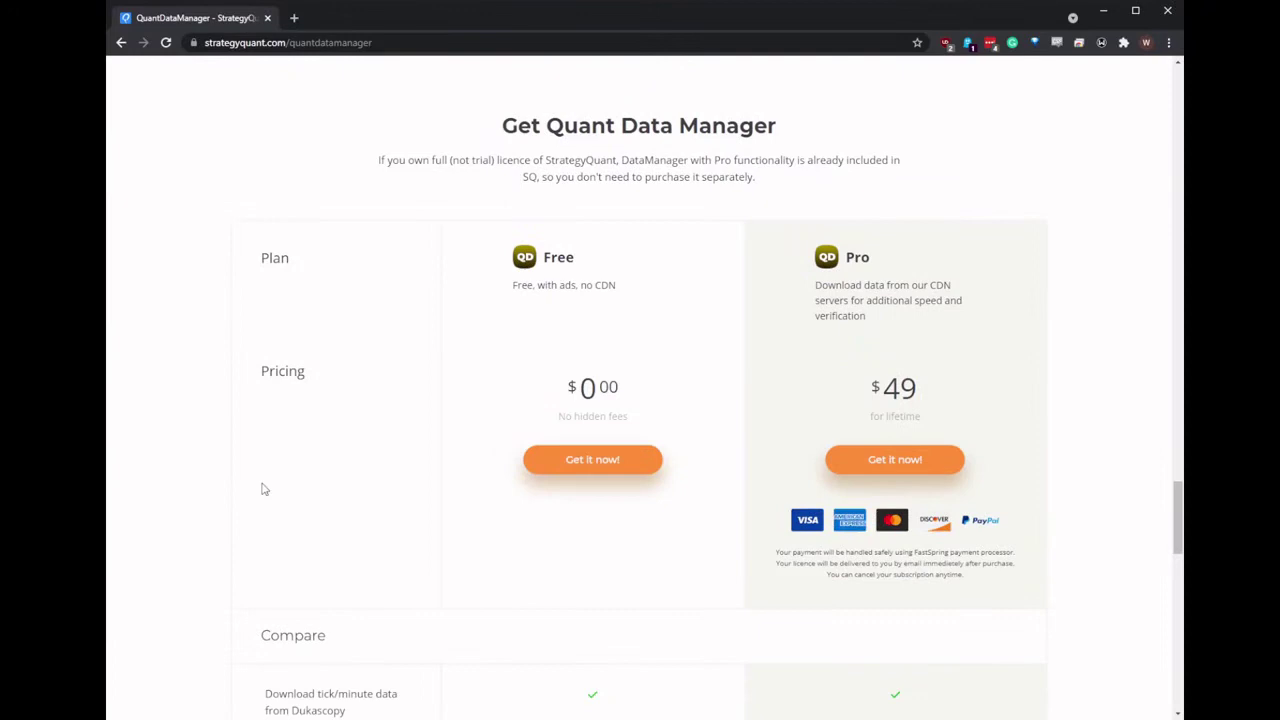
click(610, 474)
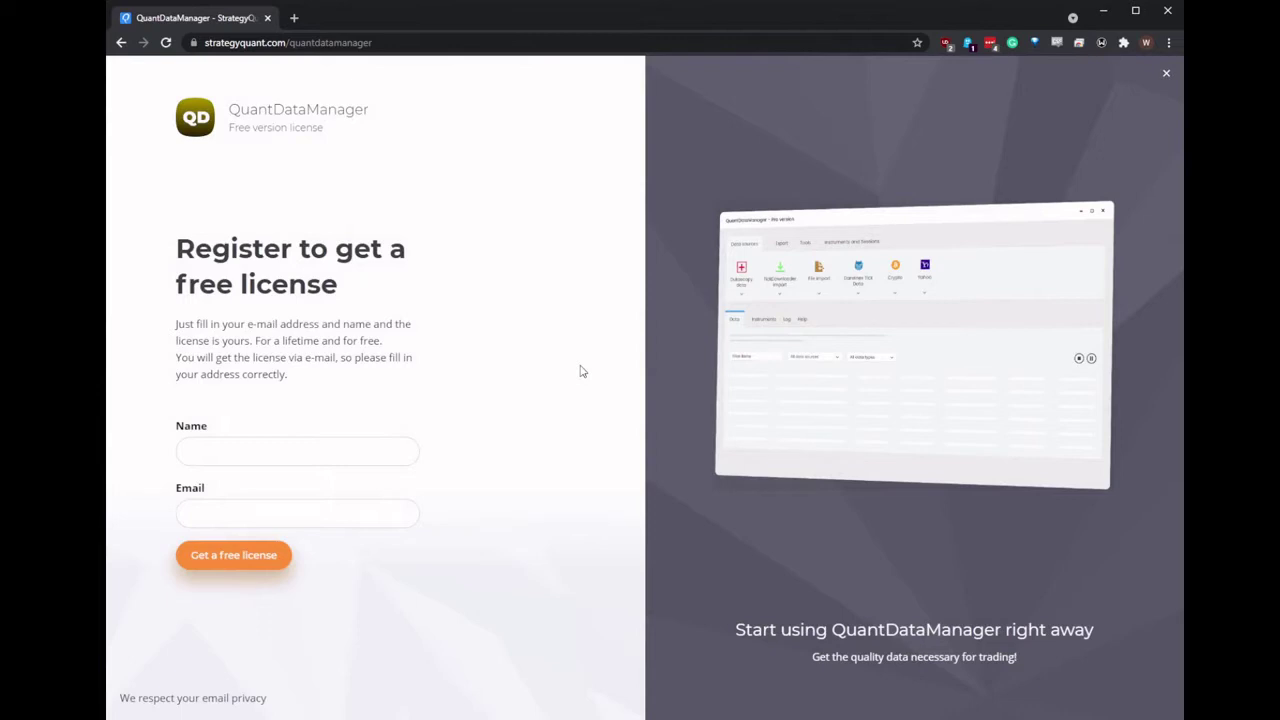
Search 'temp mail', open cryptogmail.com and copy its generated temporary address
click(293, 18)
text(temp )
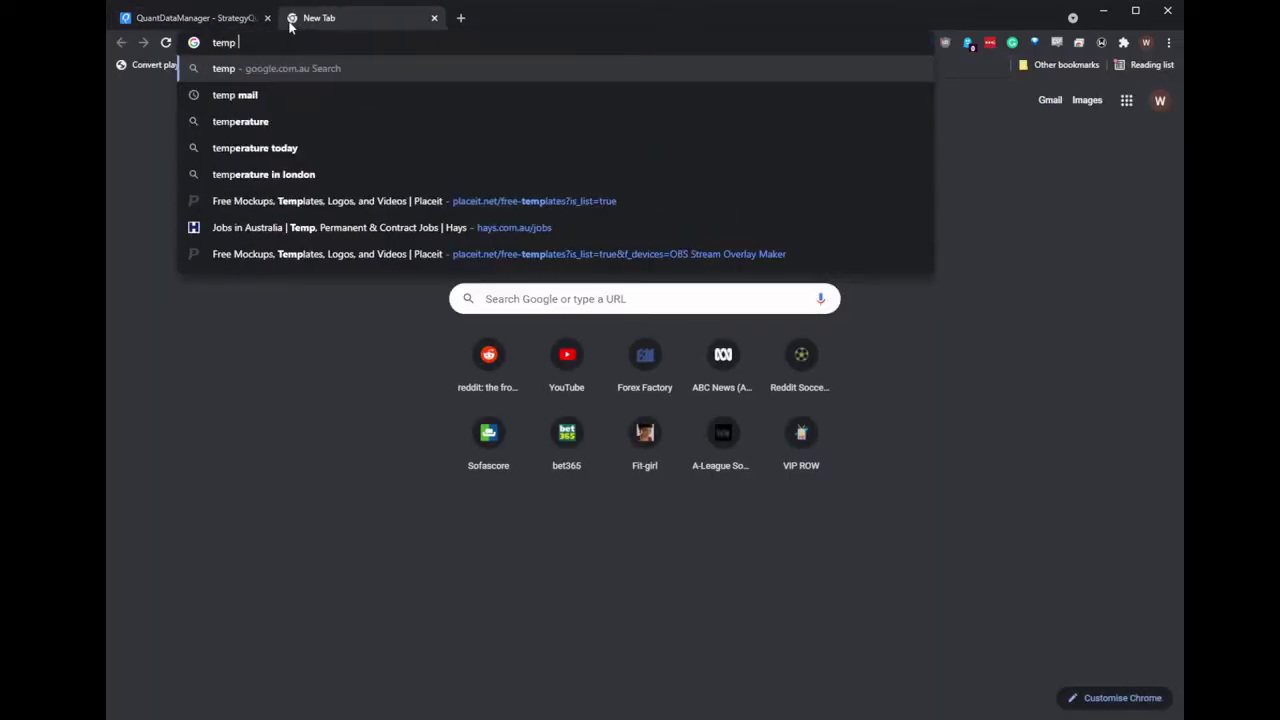
text(mail)
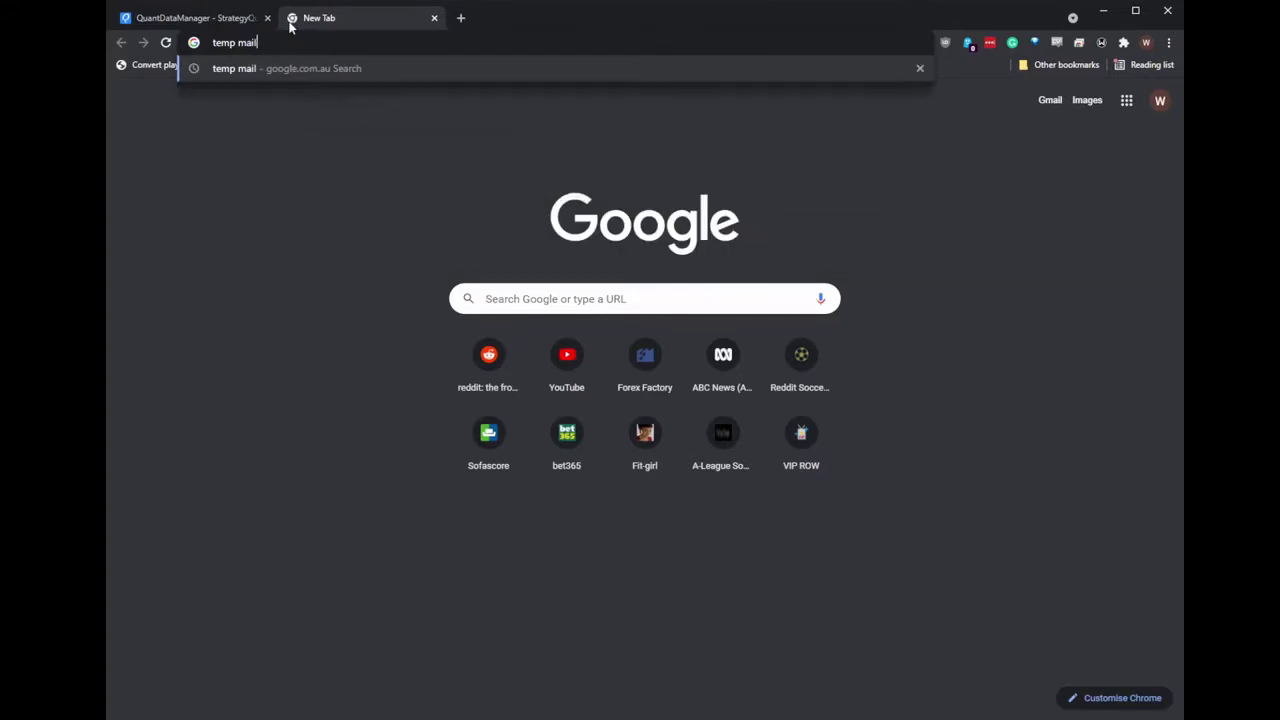
key(Return)
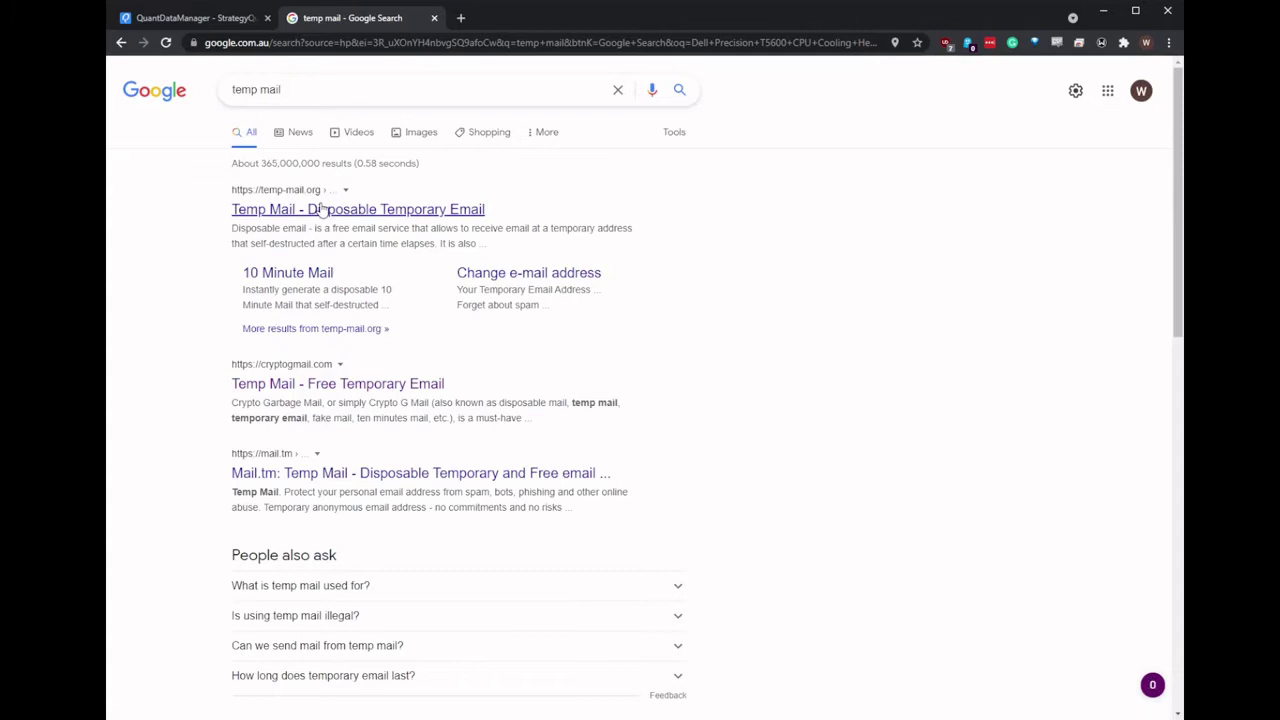
click(348, 386)
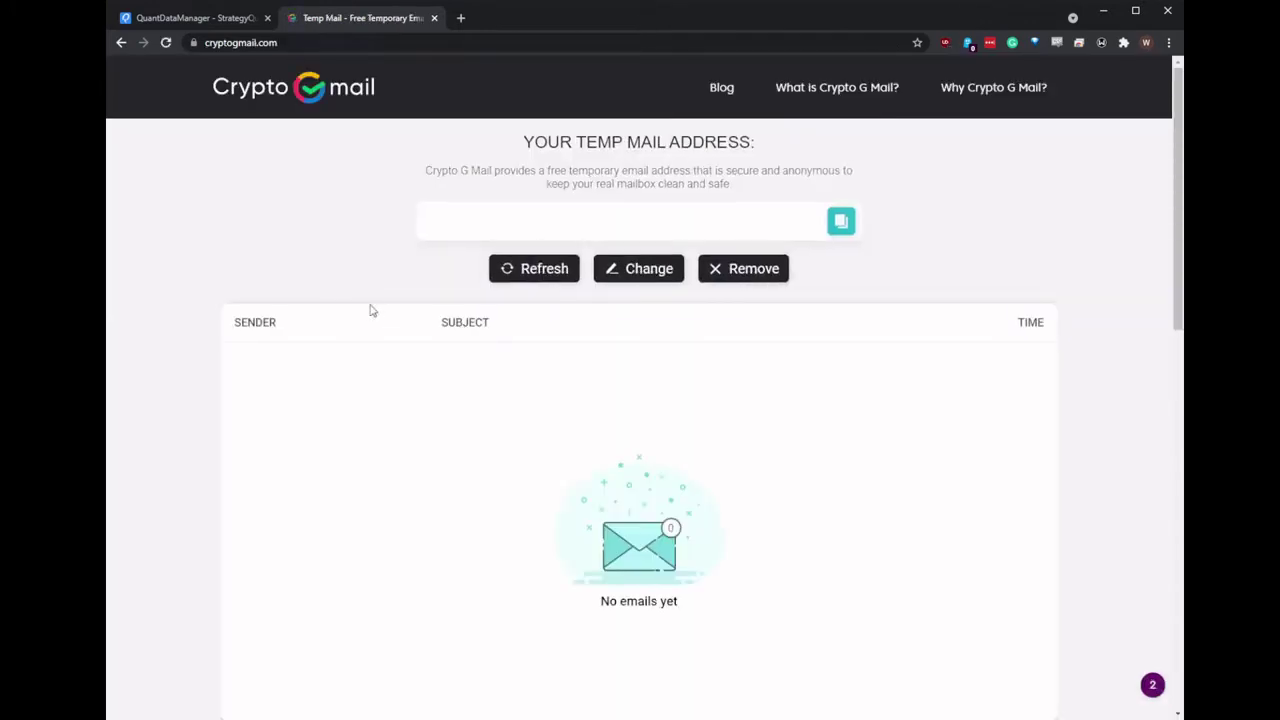
click(843, 222)
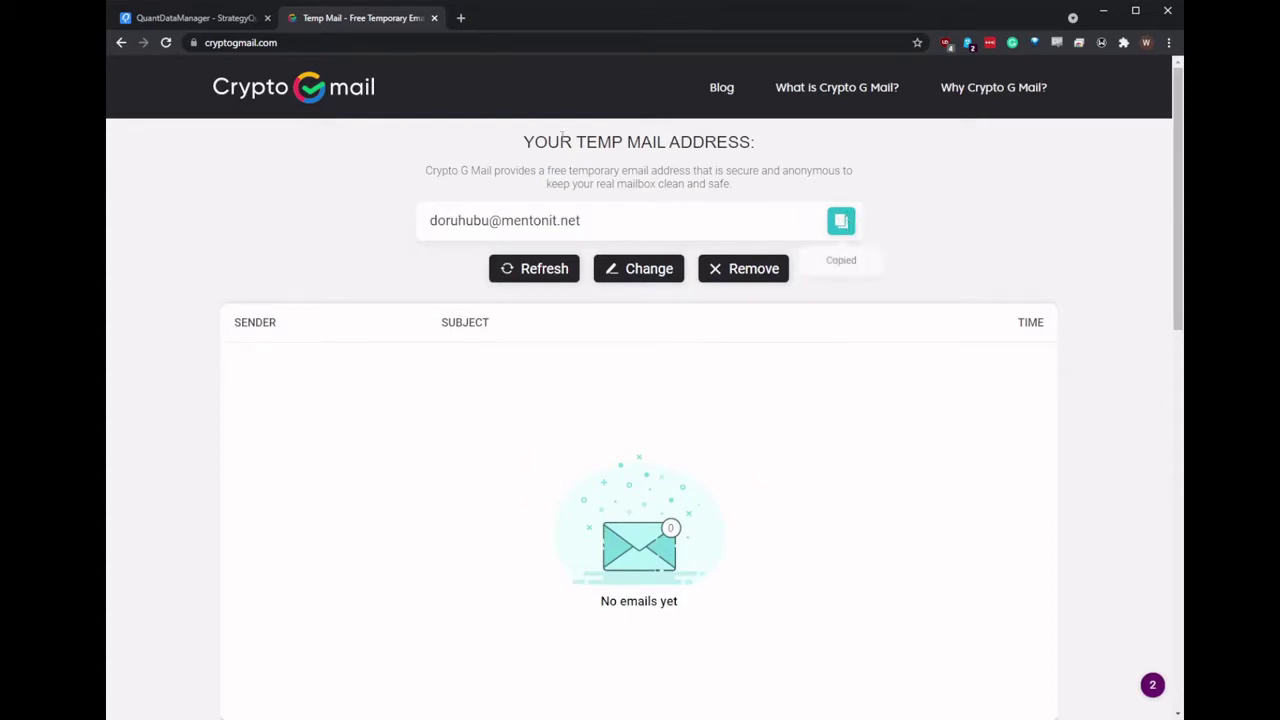
Submit the free licence form with a name and the pasted temporary e-mail
click(190, 18)
click(255, 450)
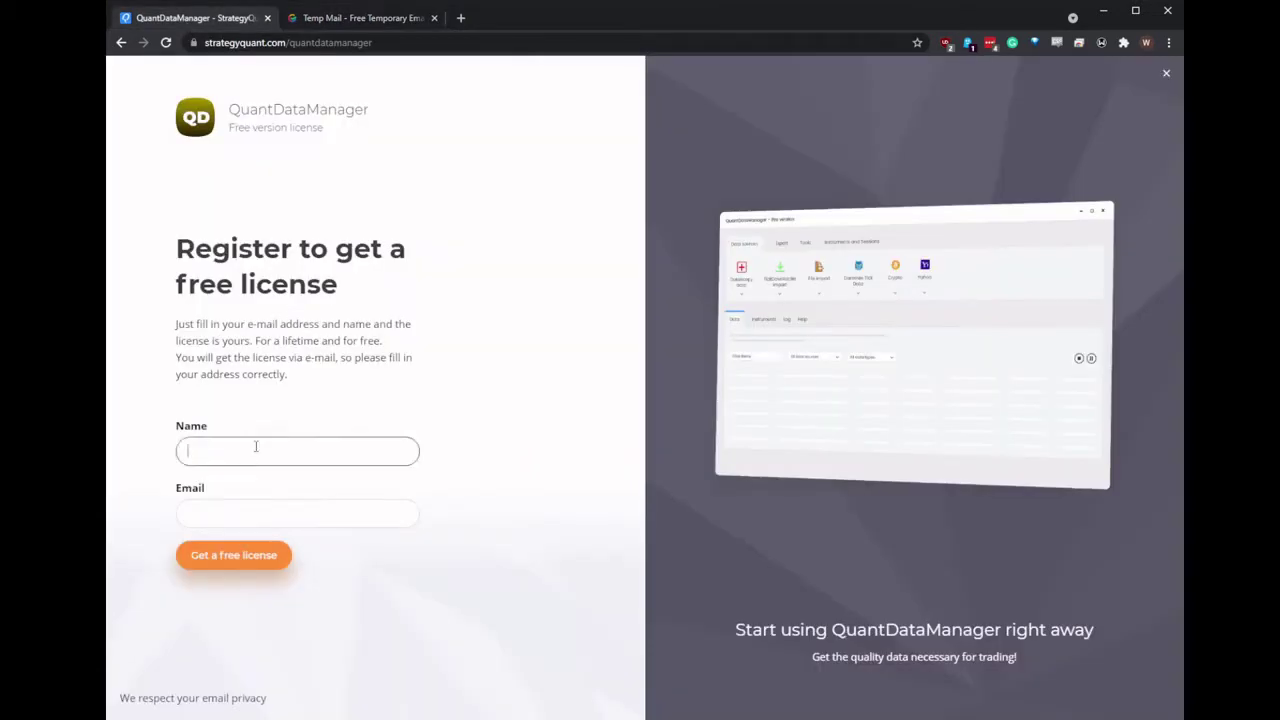
text(Fatso)
key(Tab)
key(ctrl+v)
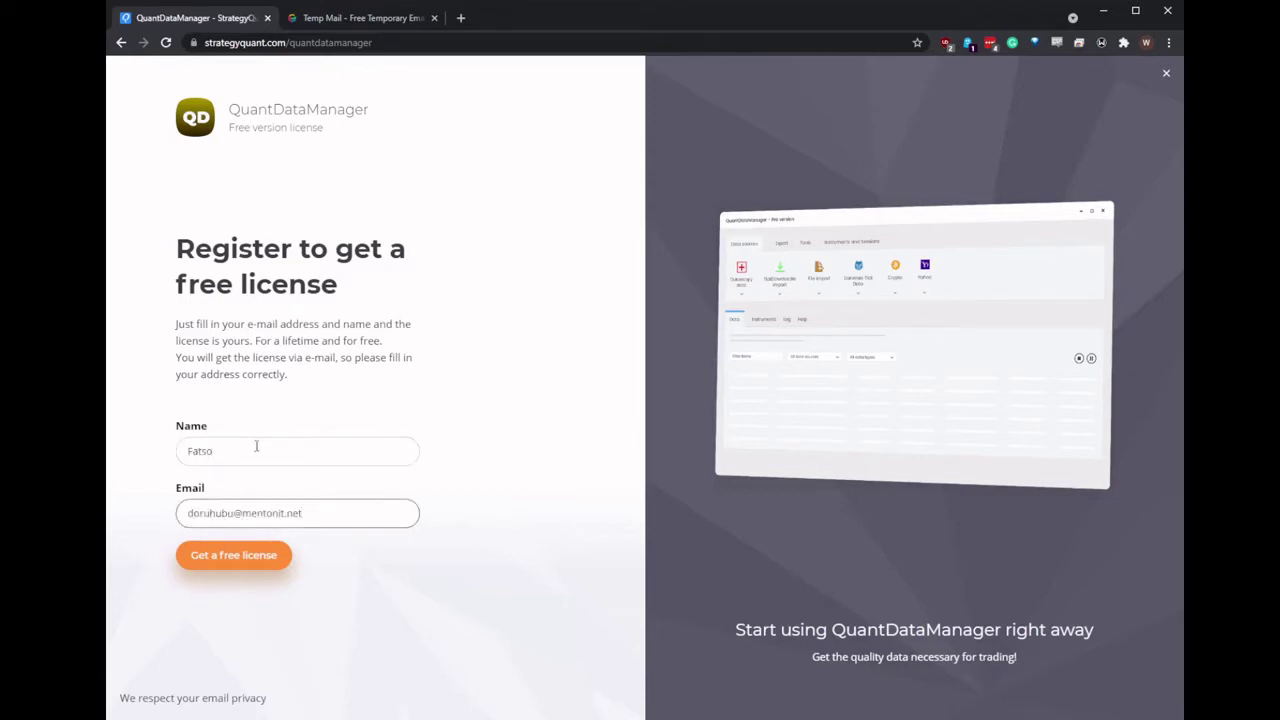
click(241, 559)
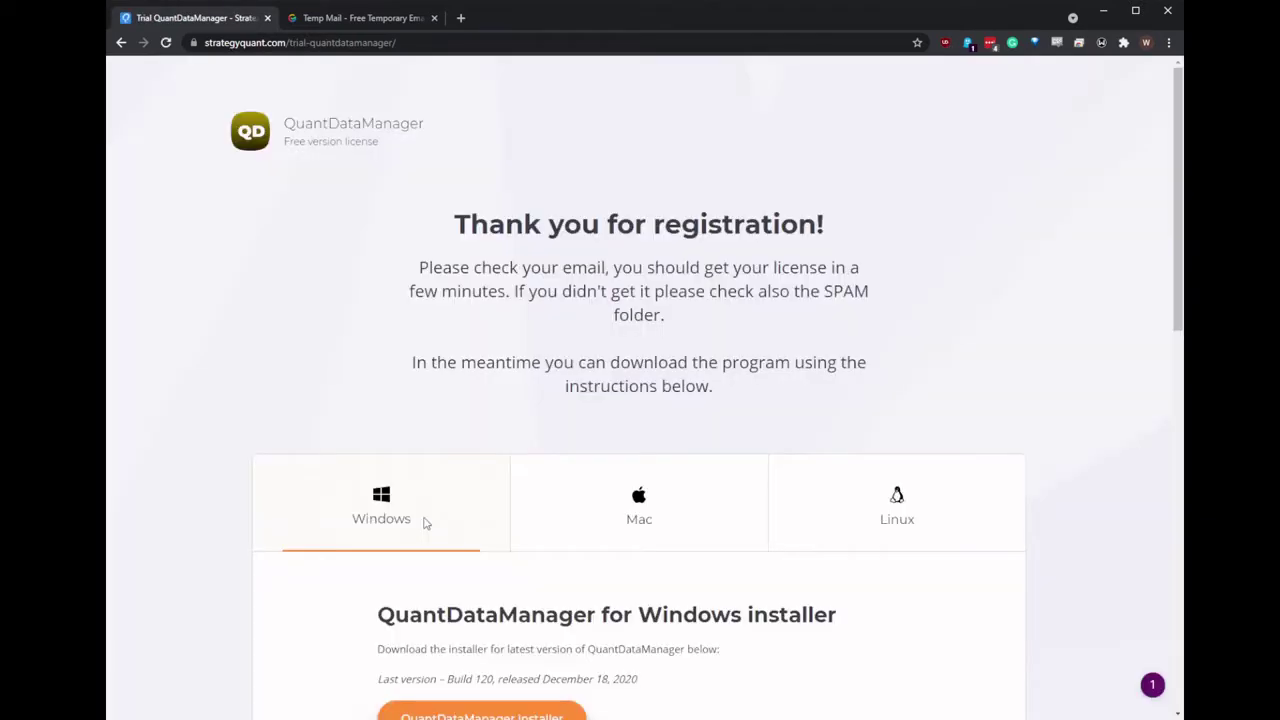
Download the QuantDataManager Windows installer from the confirmation page
scroll(486, 371, down, 3)
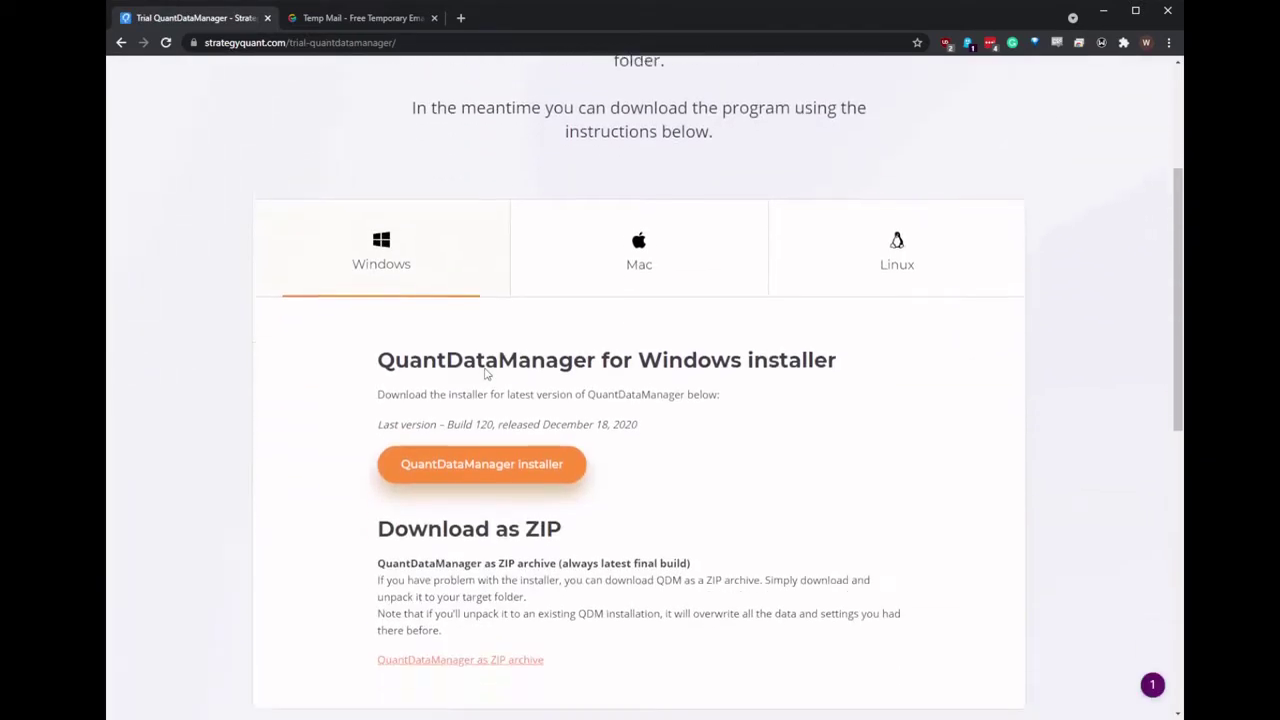
scroll(486, 371, down, 2)
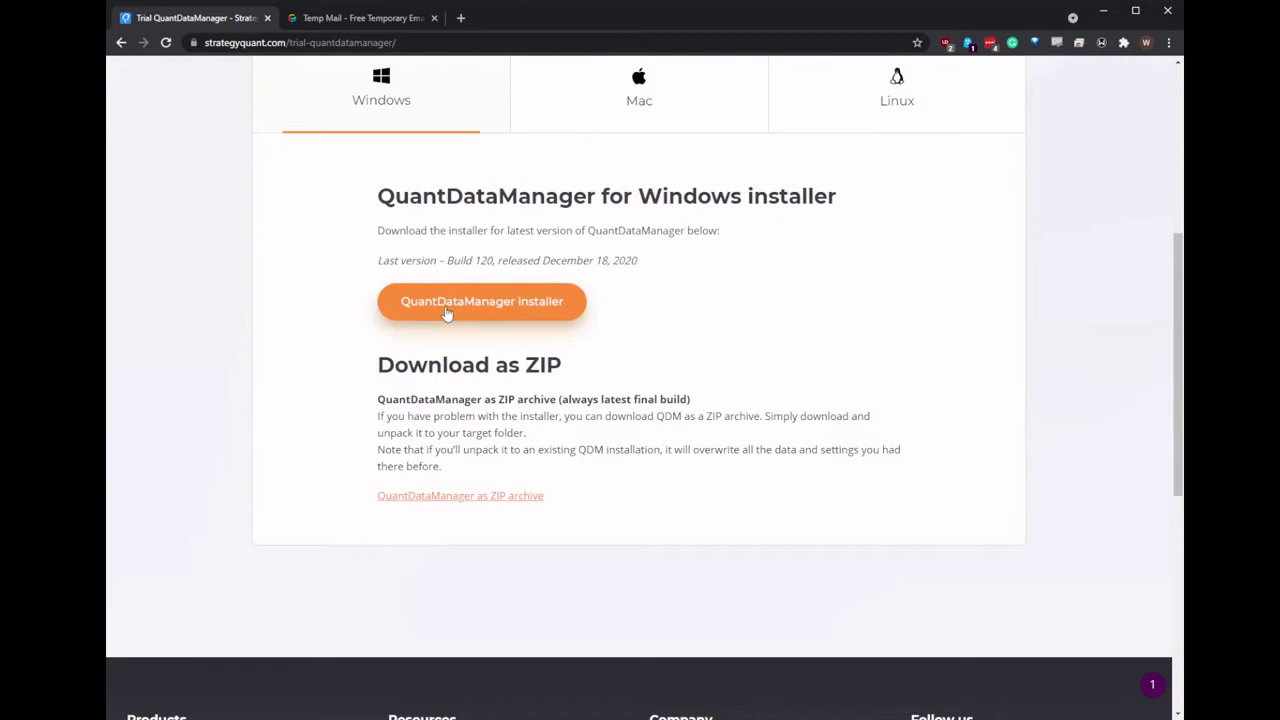
click(447, 313)
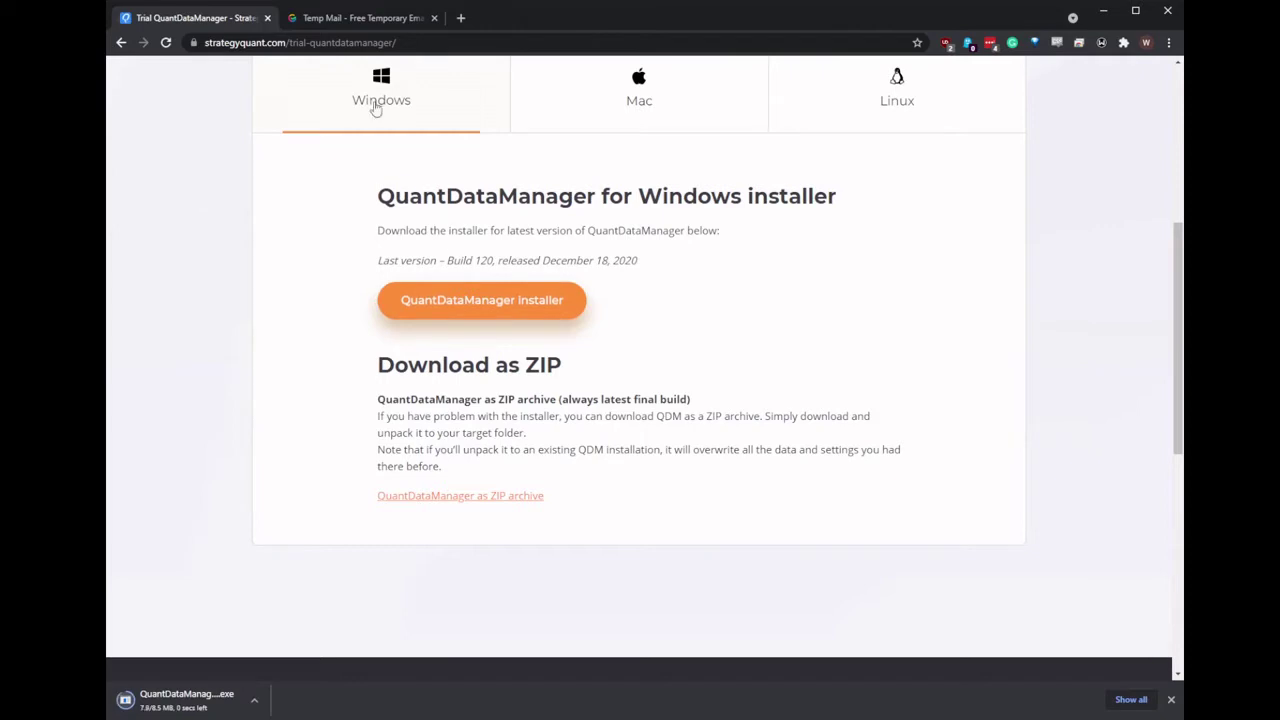
Open the StrategyQuant subscription confirmation email in the temporary inbox
click(340, 19)
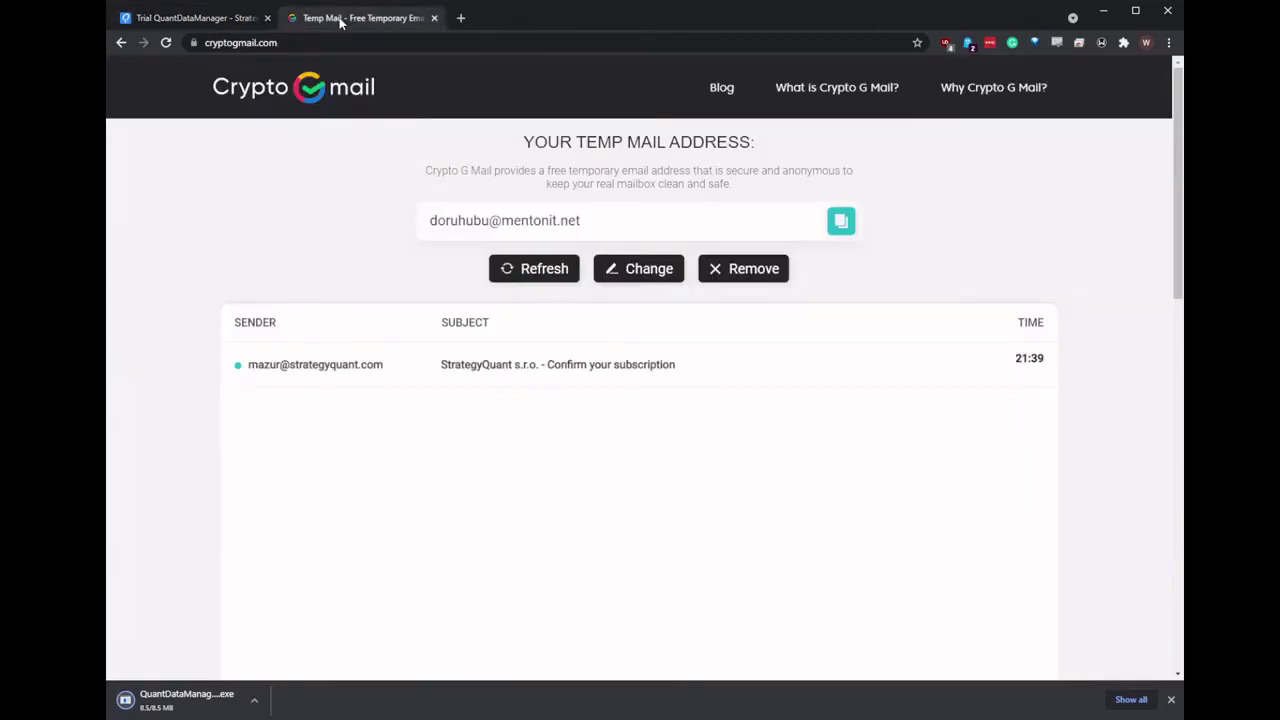
click(551, 370)
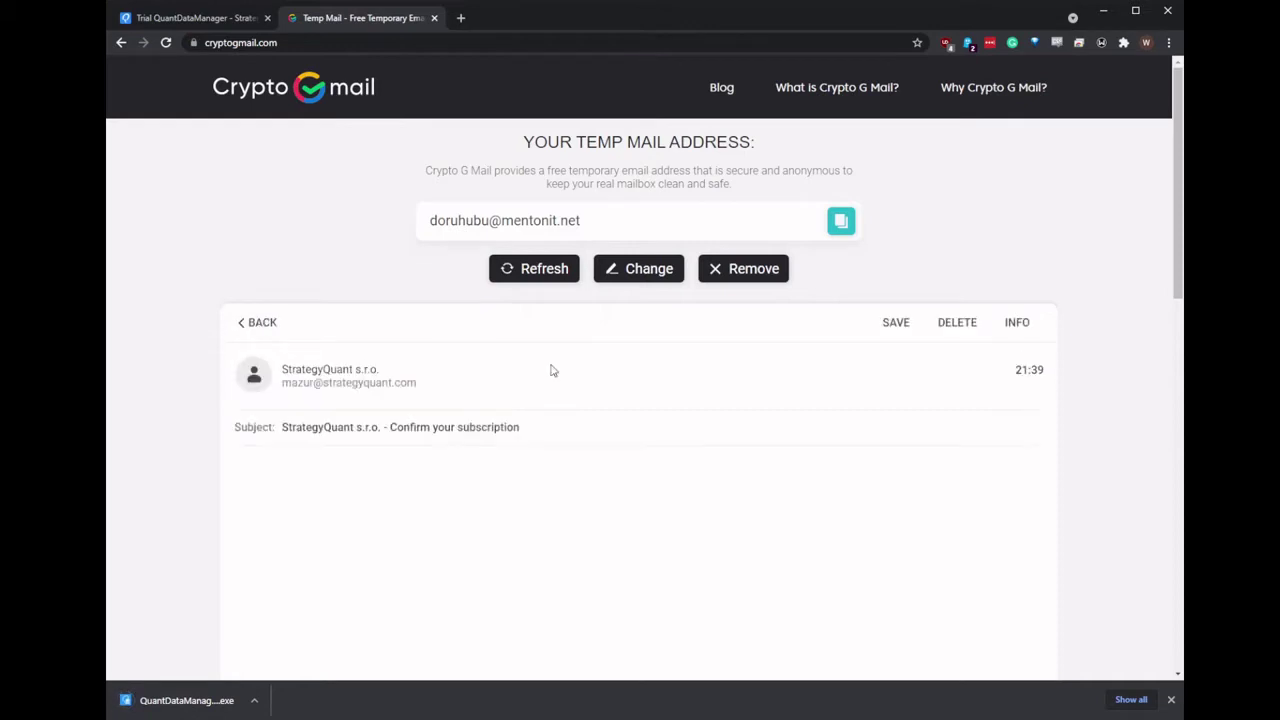
scroll(553, 373, down, 2)
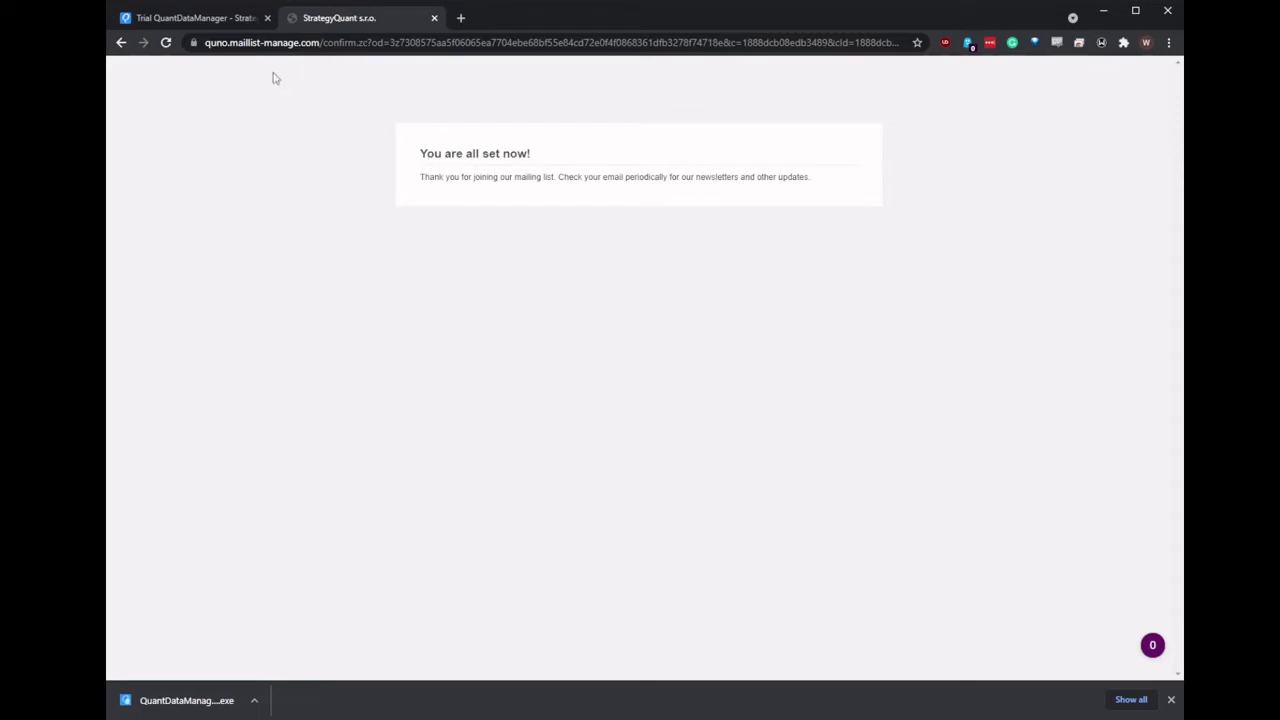
Refresh the inbox, open the Free License email and select its licence number
click(121, 44)
click(555, 270)
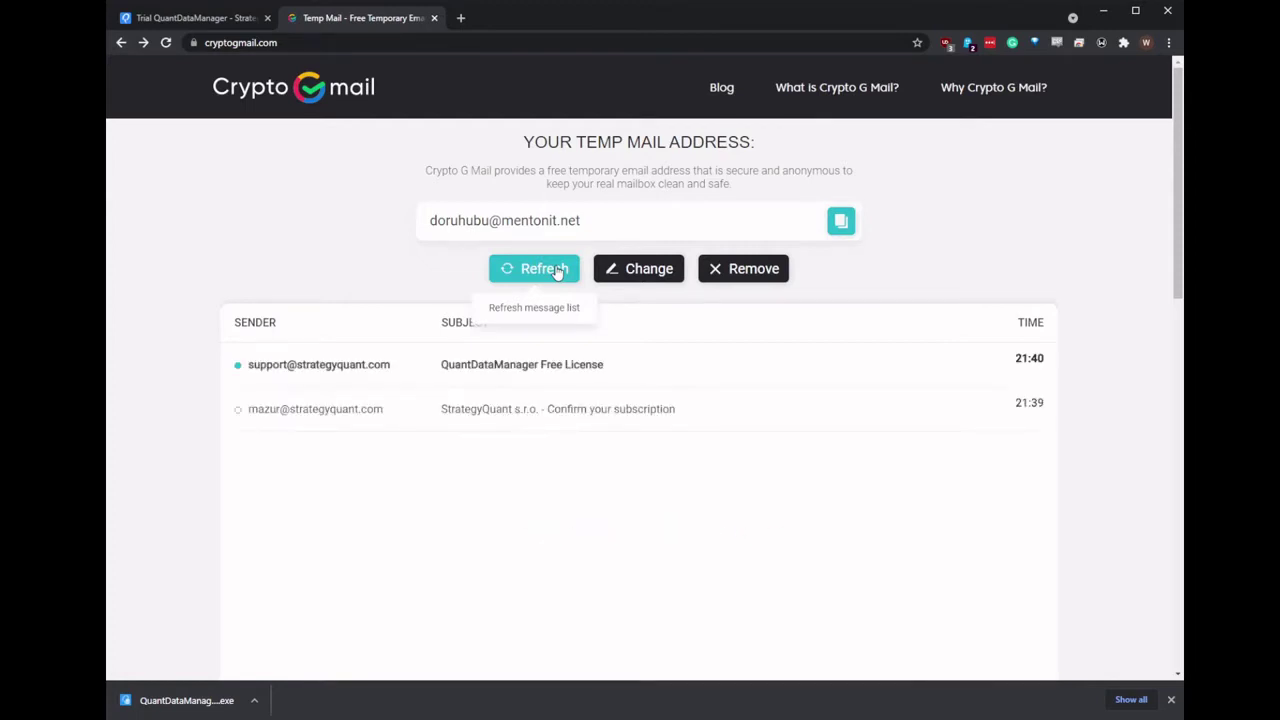
click(566, 369)
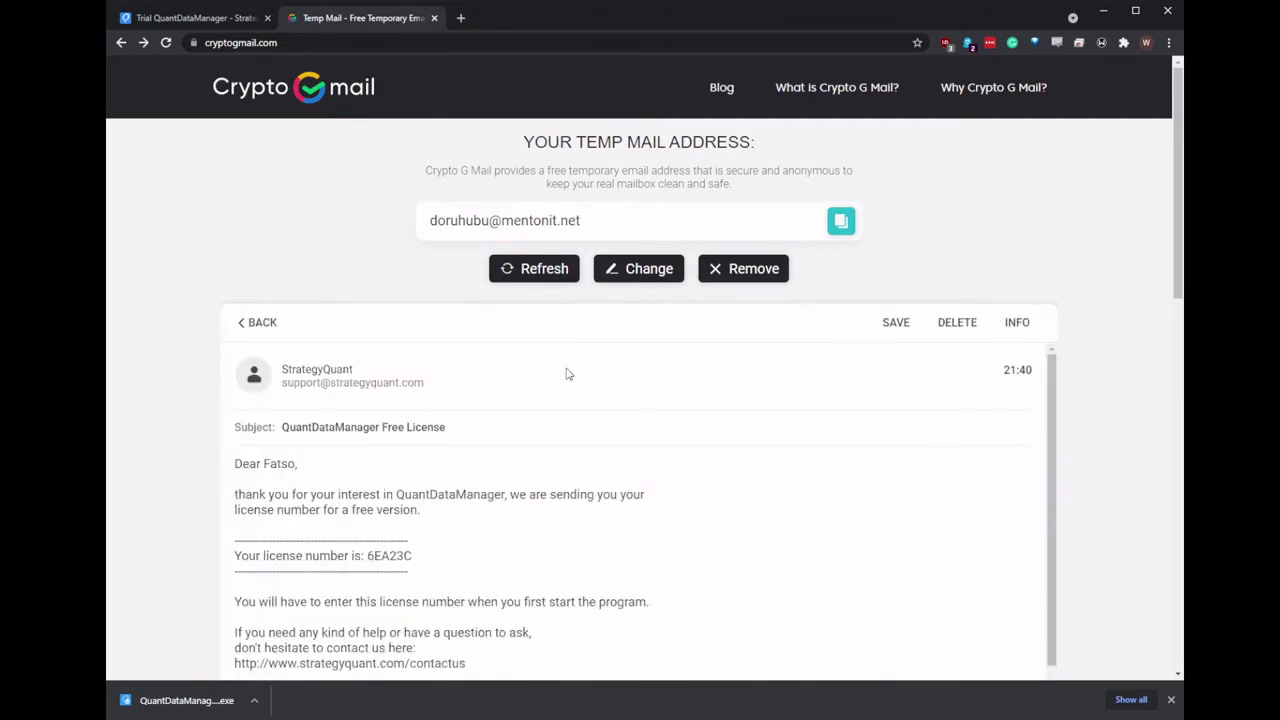
scroll(566, 374, down, 1)
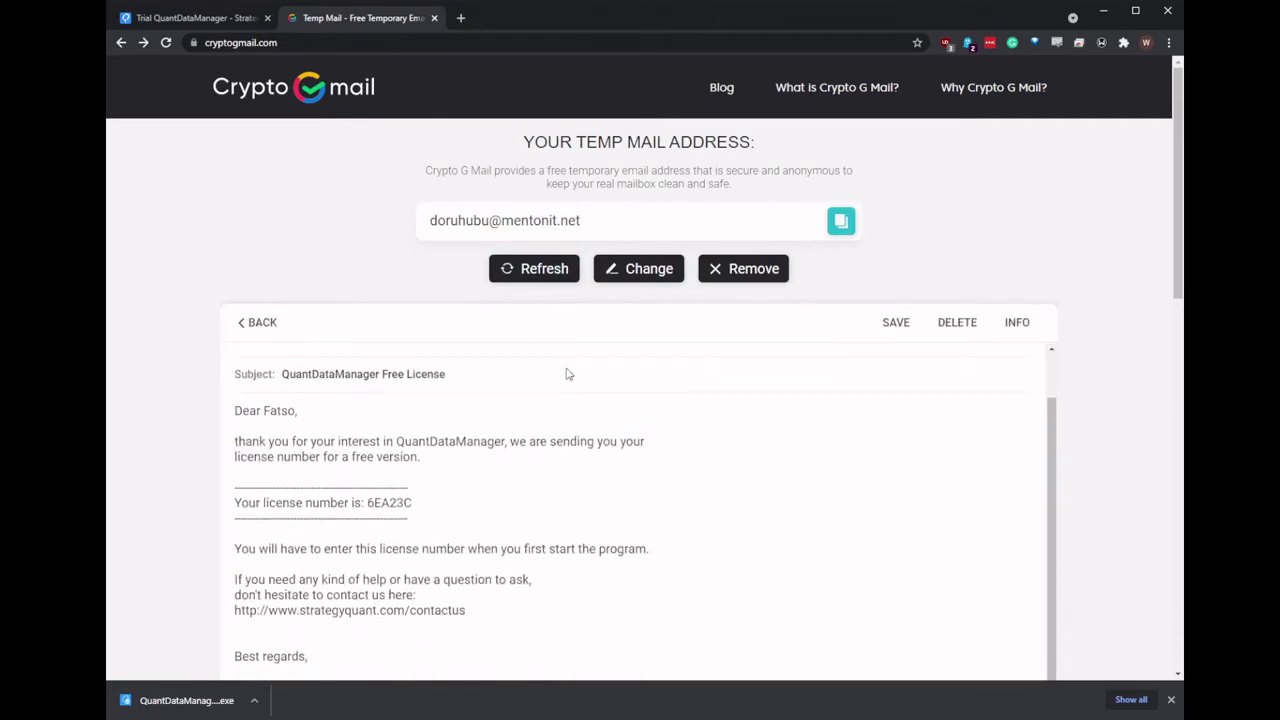
double_click(382, 506)
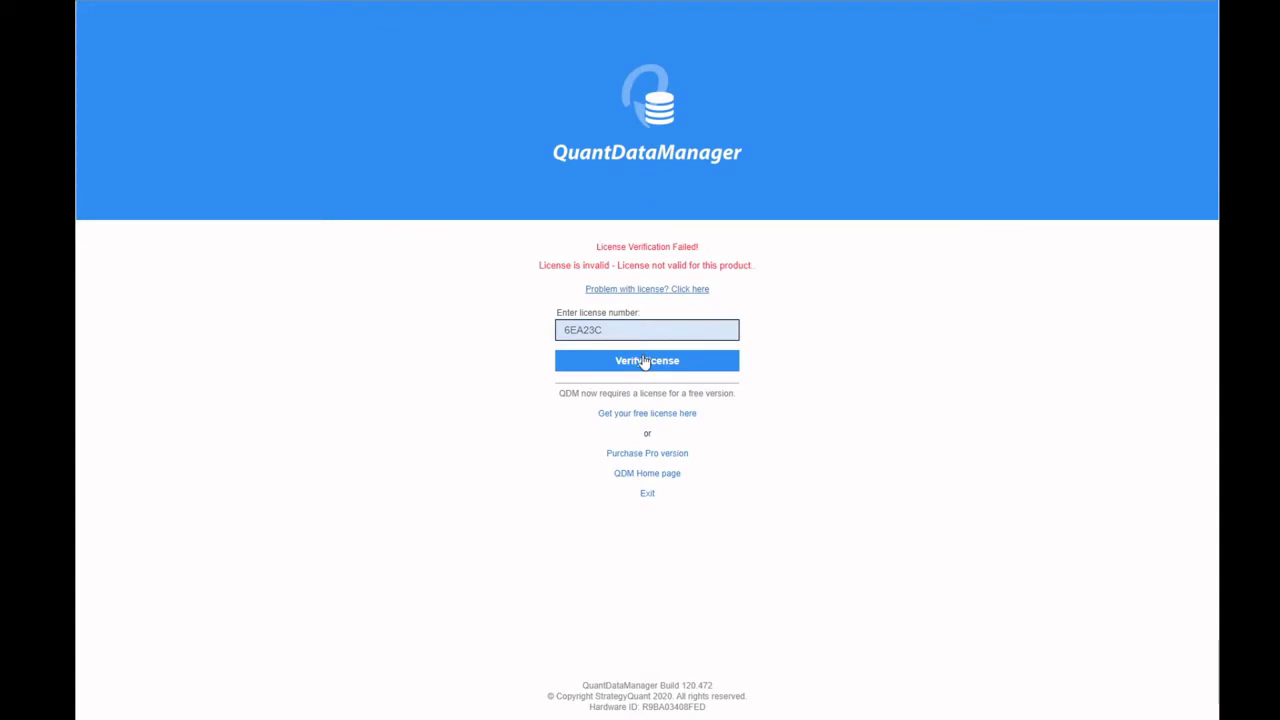
Verify the entered free licence number to activate QuantDataManager
click(645, 362)
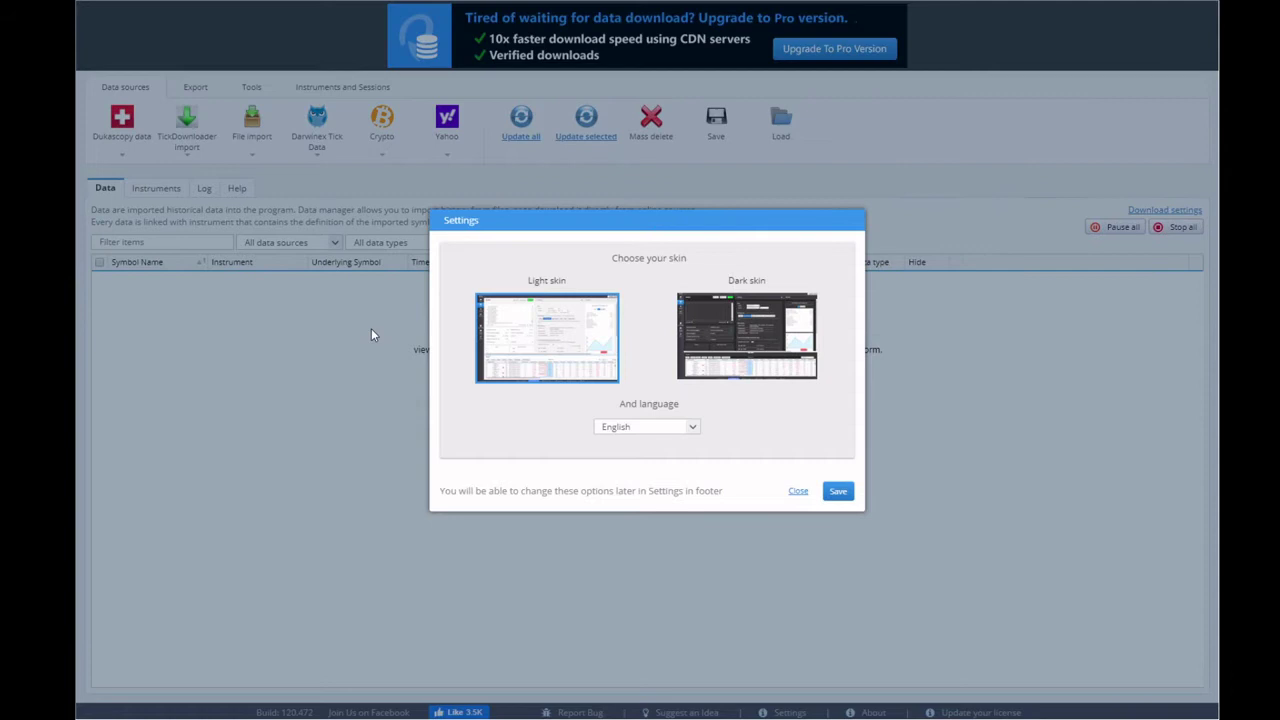
Choose the Dark skin in the first-run Settings dialog and save it
click(706, 341)
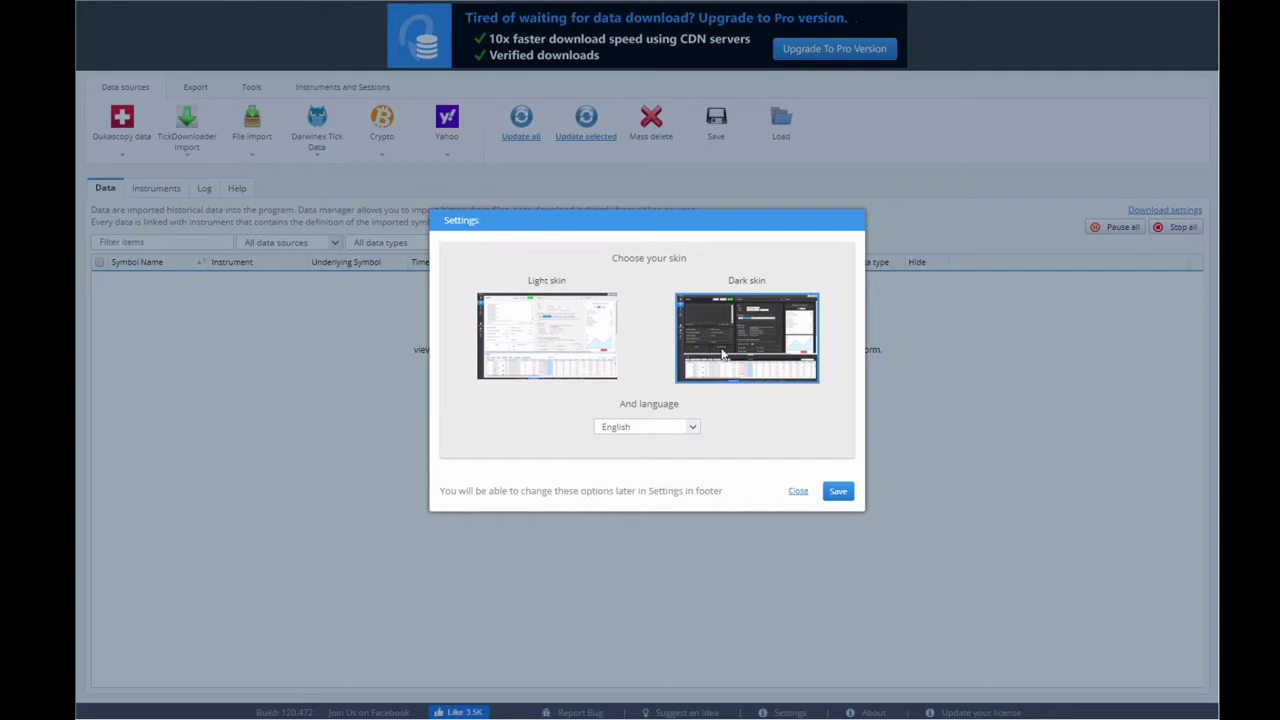
click(838, 491)
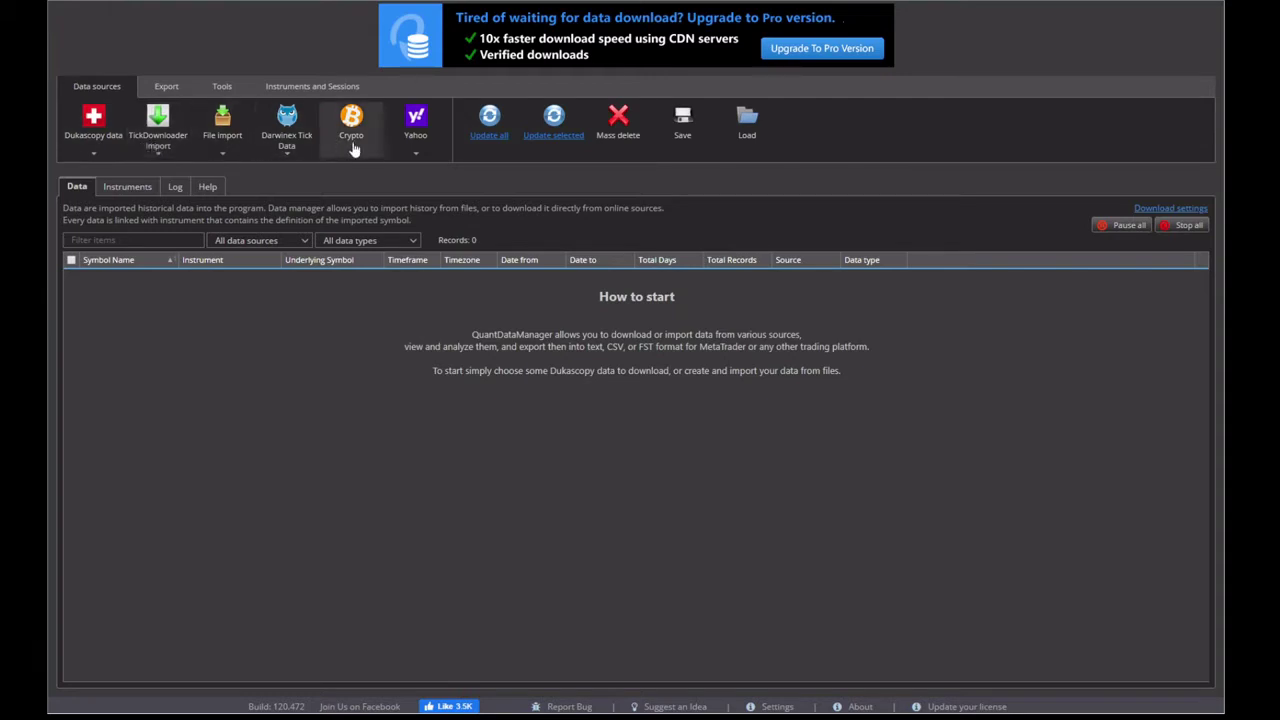
In Add new Dukascopy data symbol, tick EURUSD under Forex - Majors as Tick data
click(95, 155)
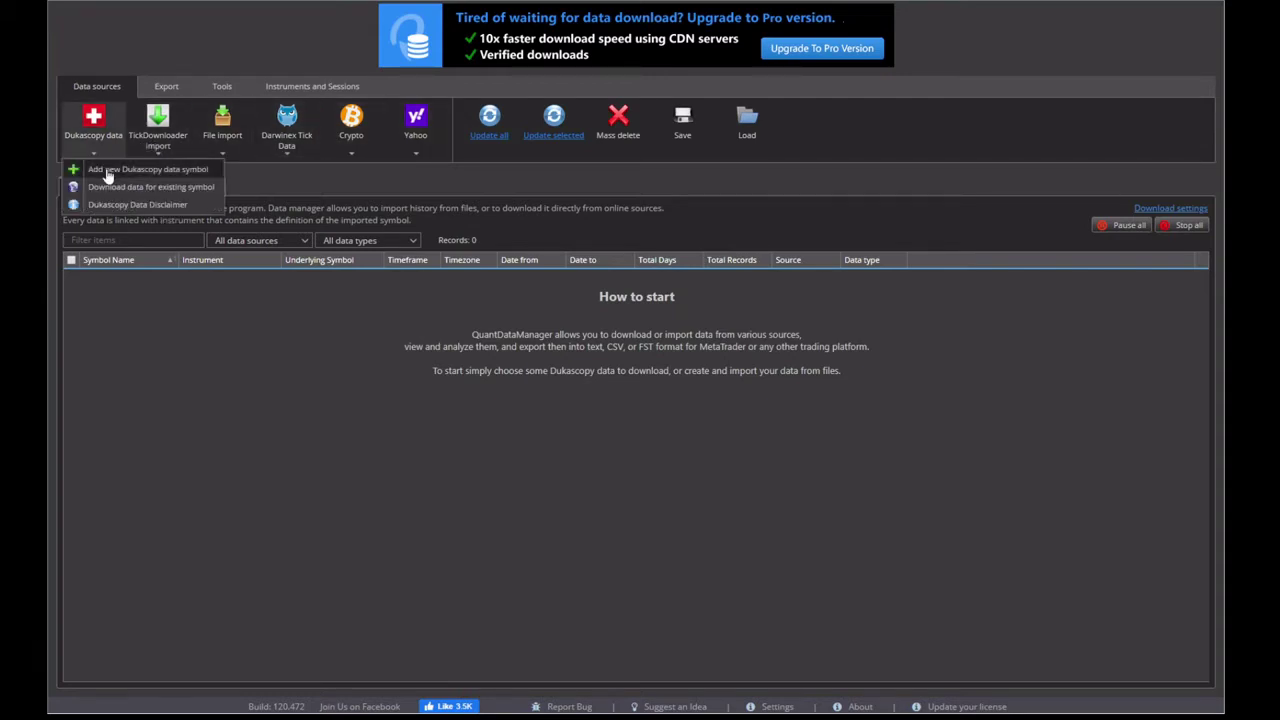
click(108, 172)
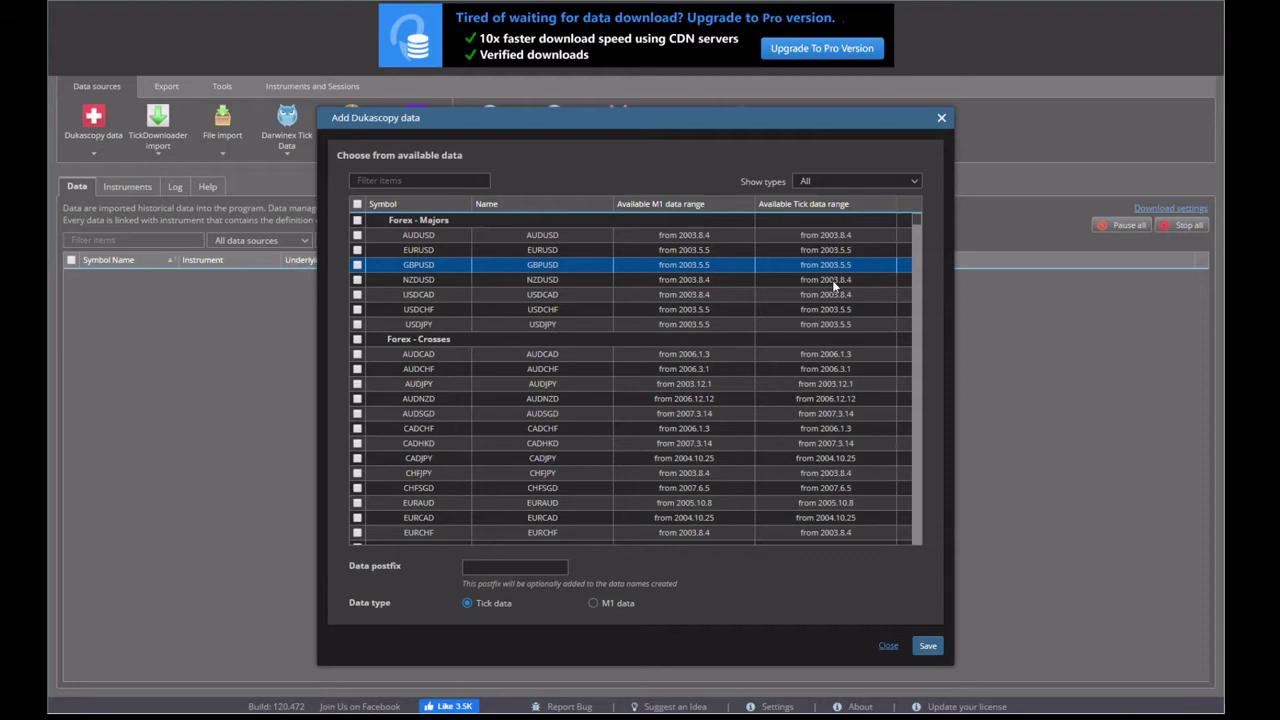
scroll(832, 280, down, 10)
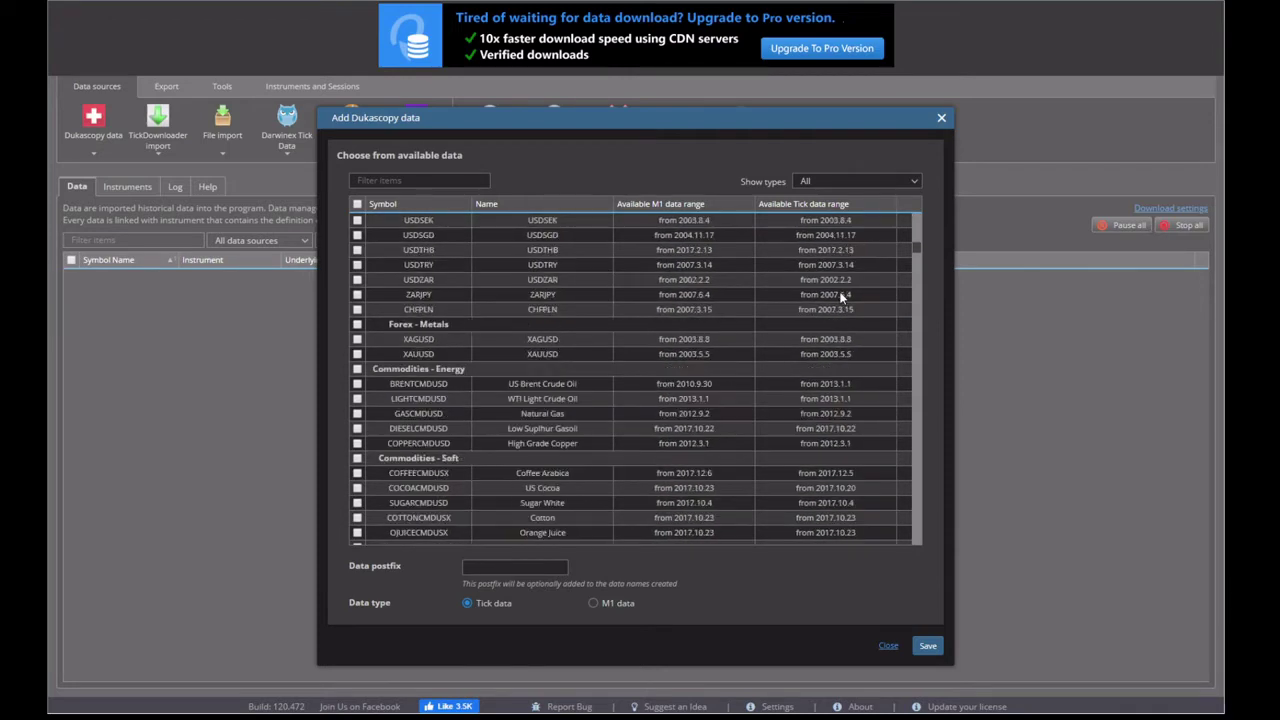
scroll(840, 297, down, 5)
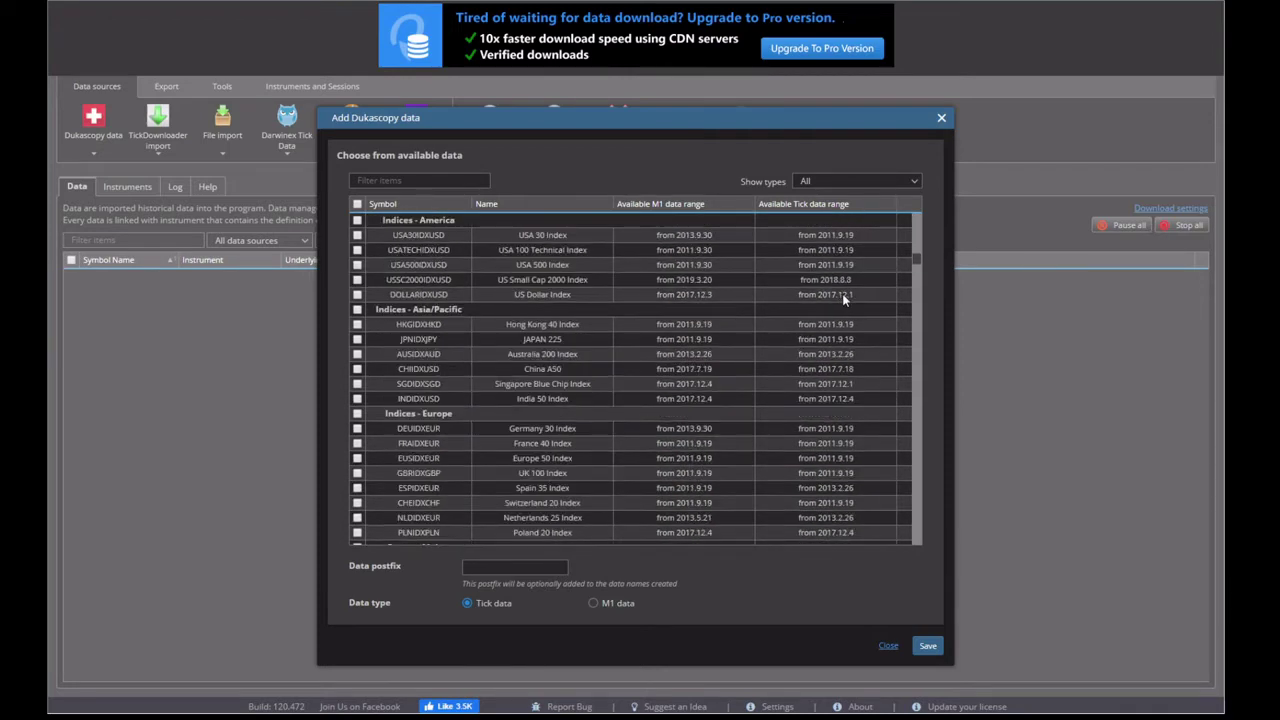
scroll(843, 294, down, 4)
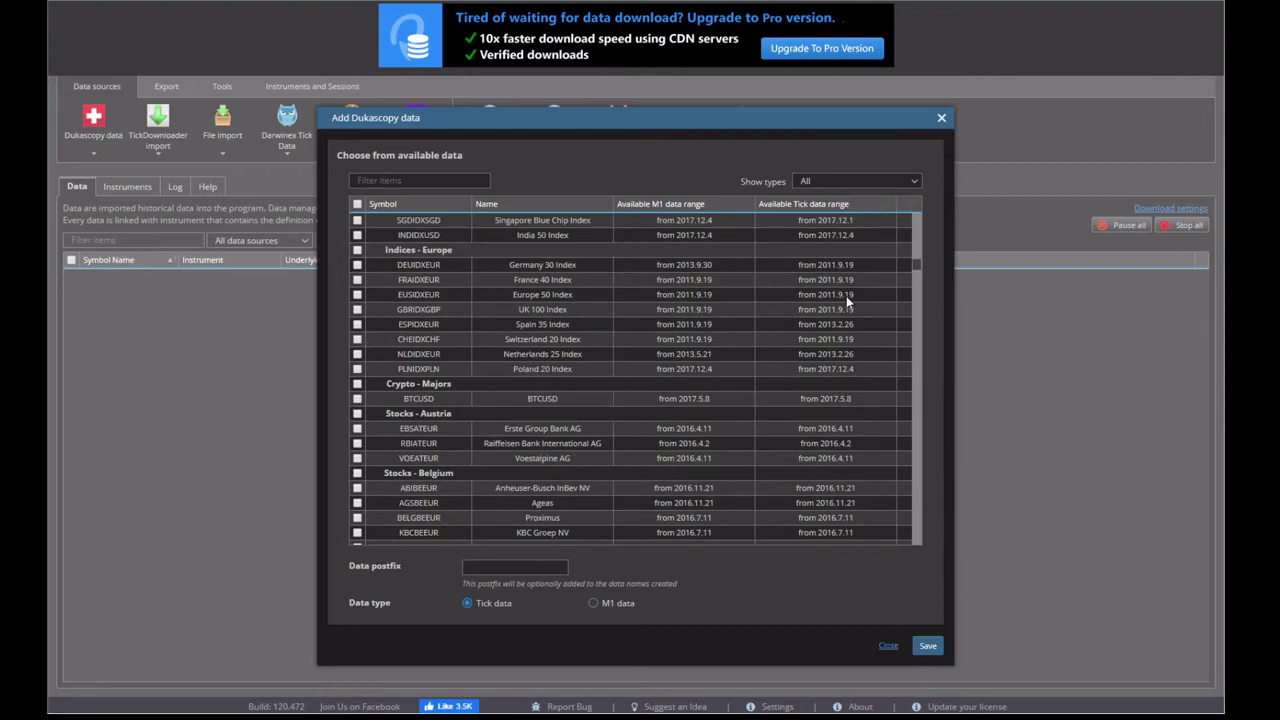
scroll(846, 298, up, 8)
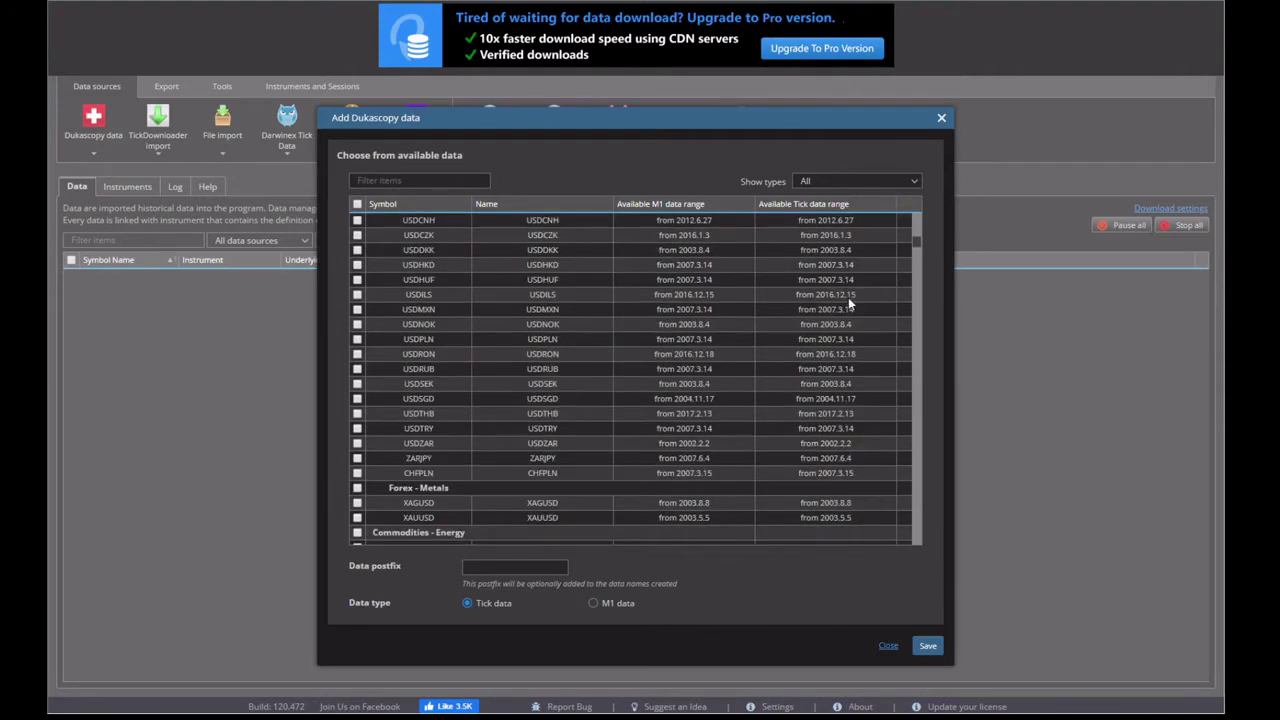
scroll(848, 297, up, 15)
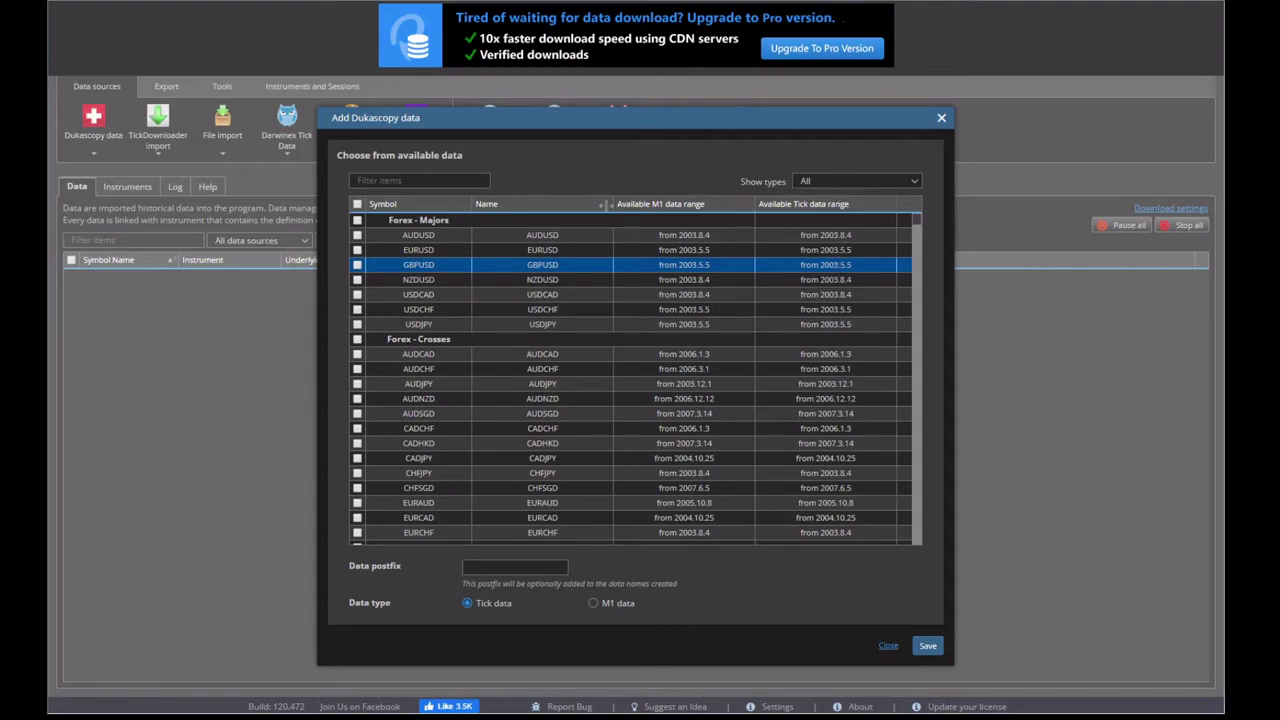
click(358, 250)
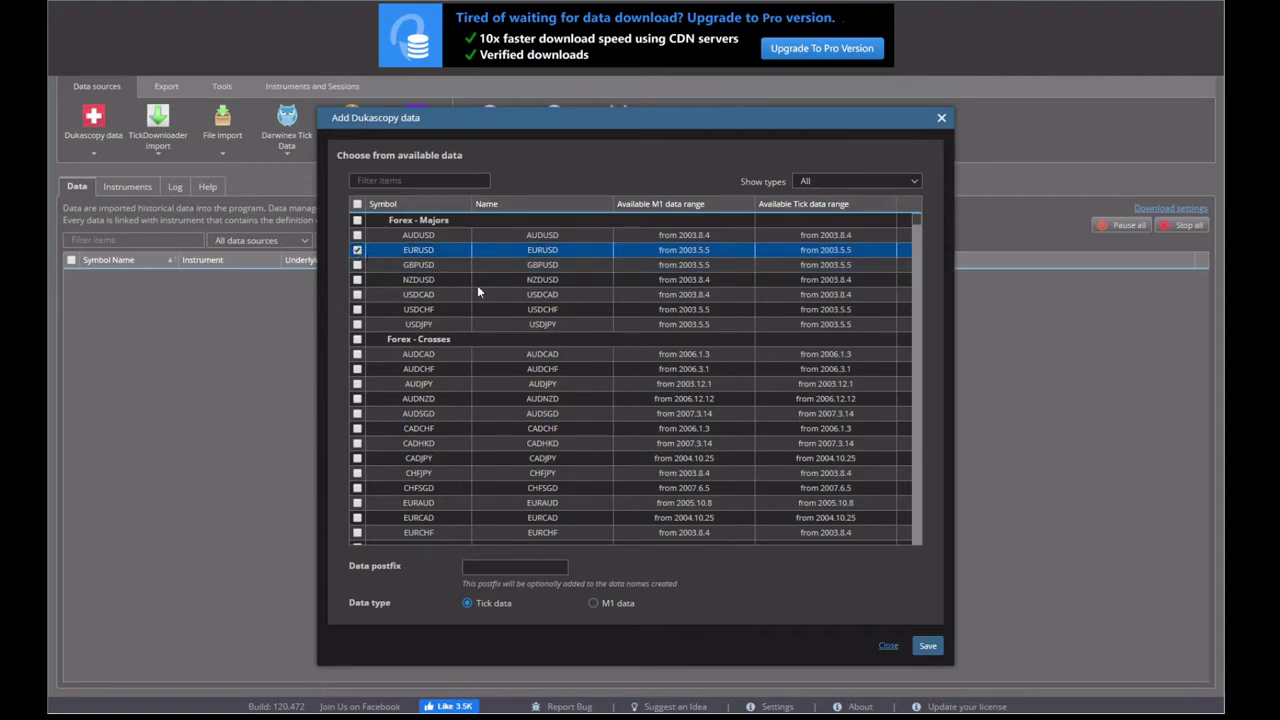
Save EURUSD, then add AUDUSD and GBPUSD as further Dukascopy tick-data symbols
click(927, 647)
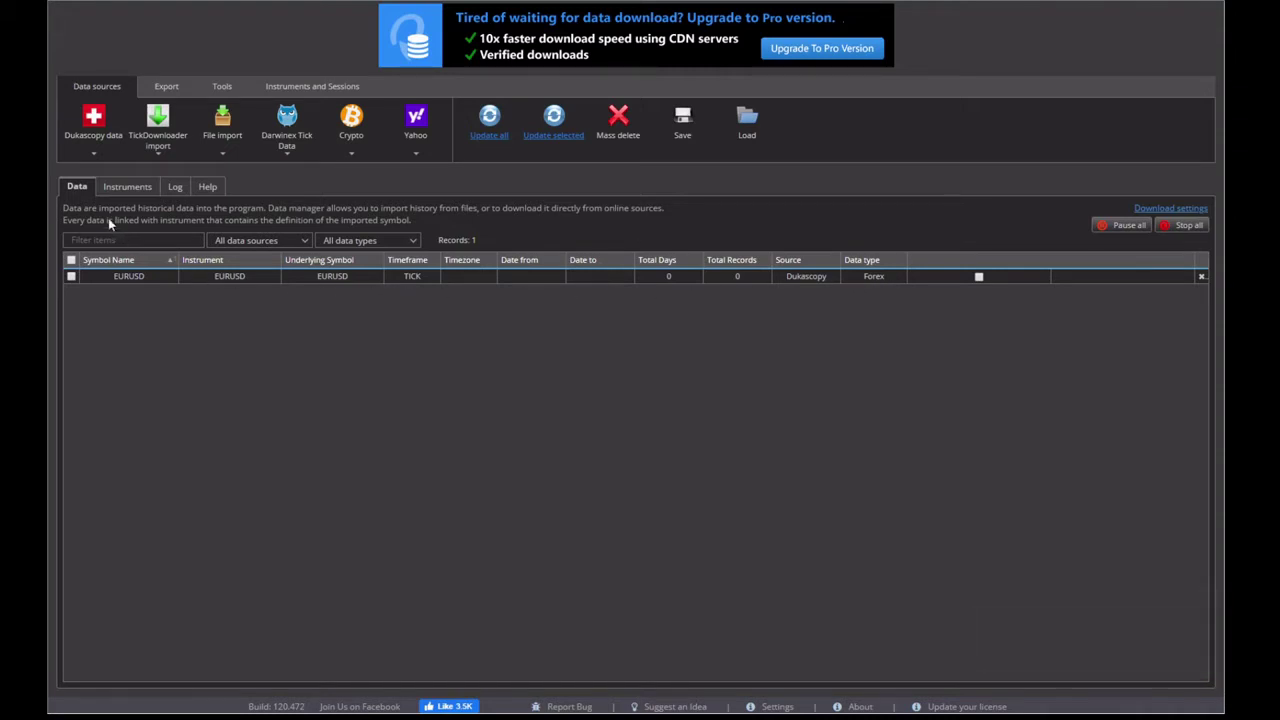
click(93, 156)
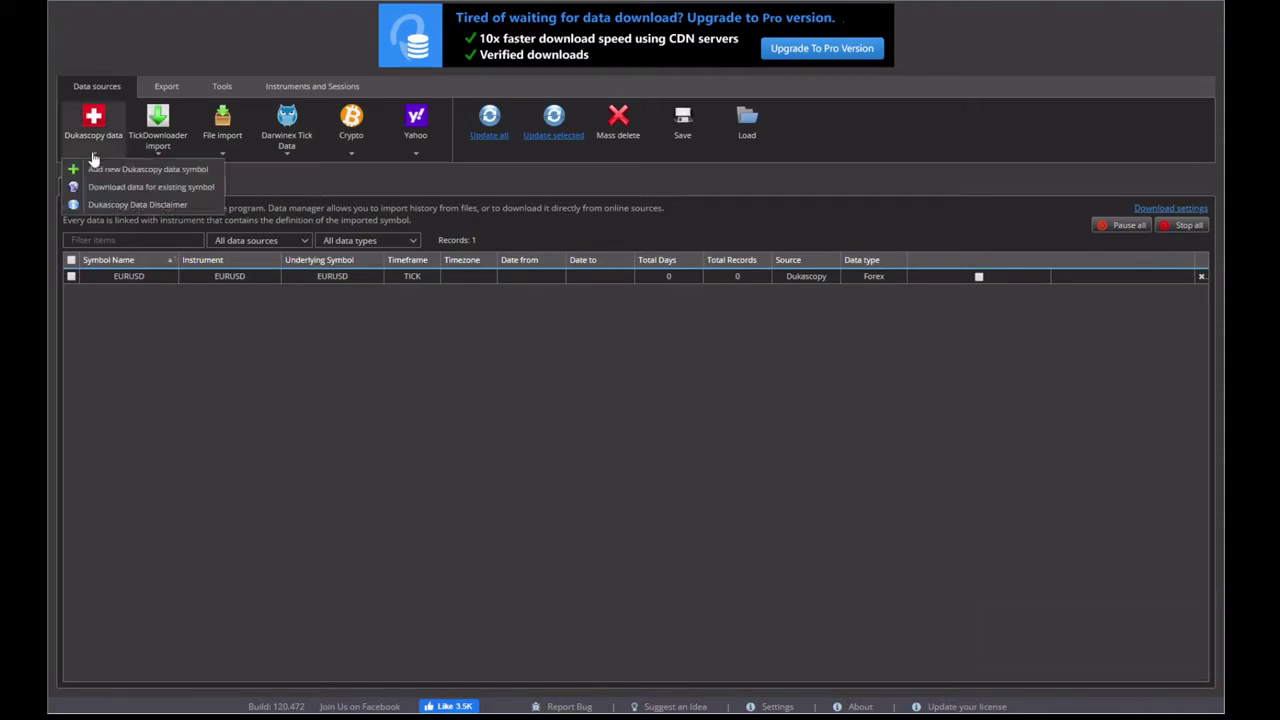
click(106, 172)
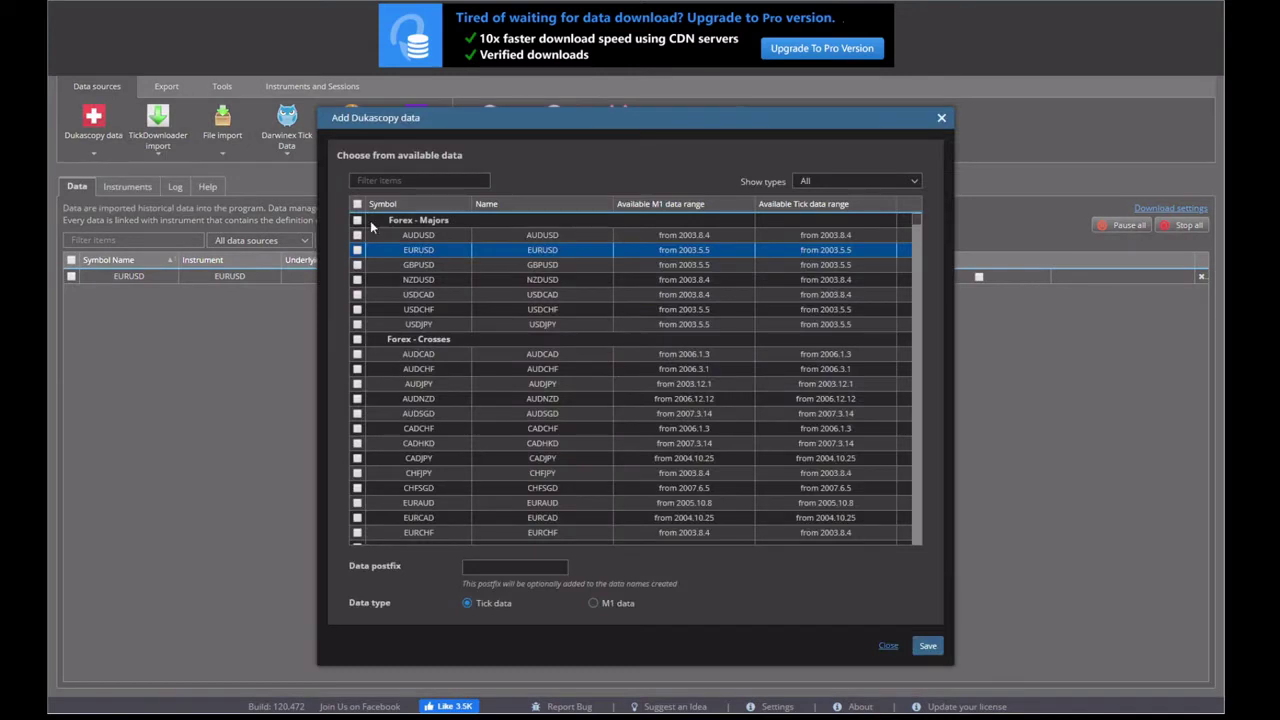
click(357, 235)
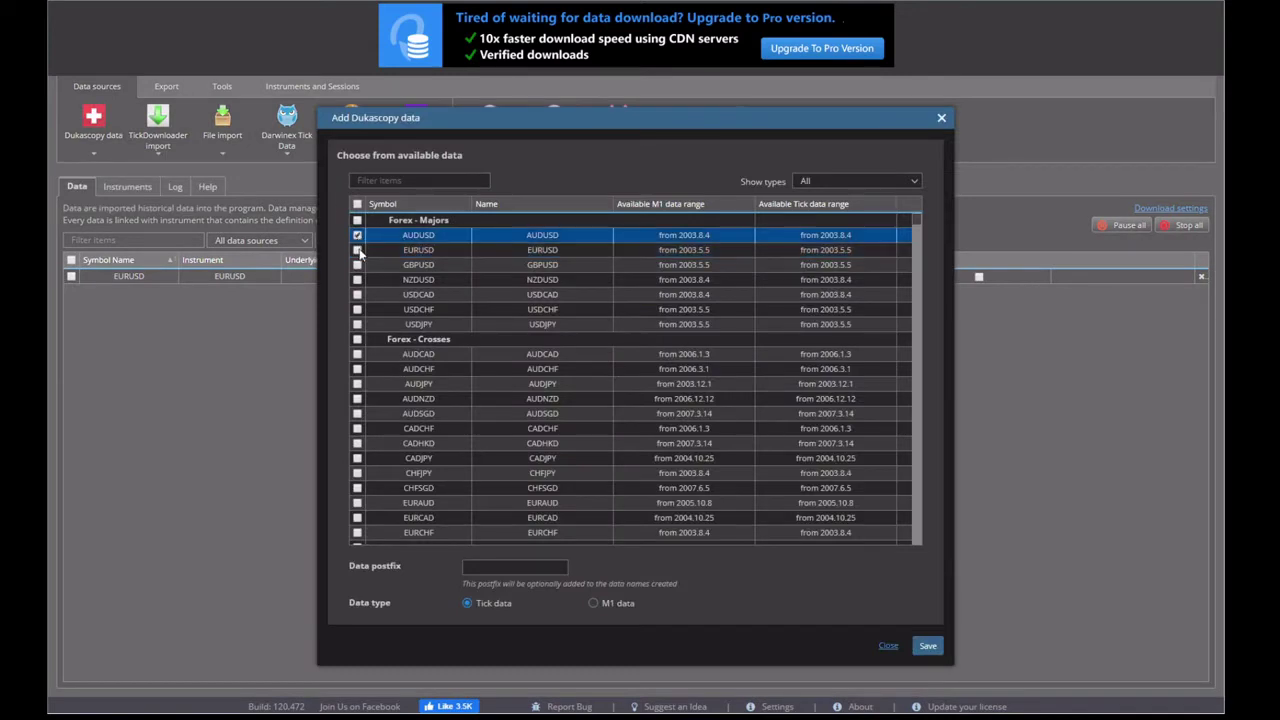
click(357, 265)
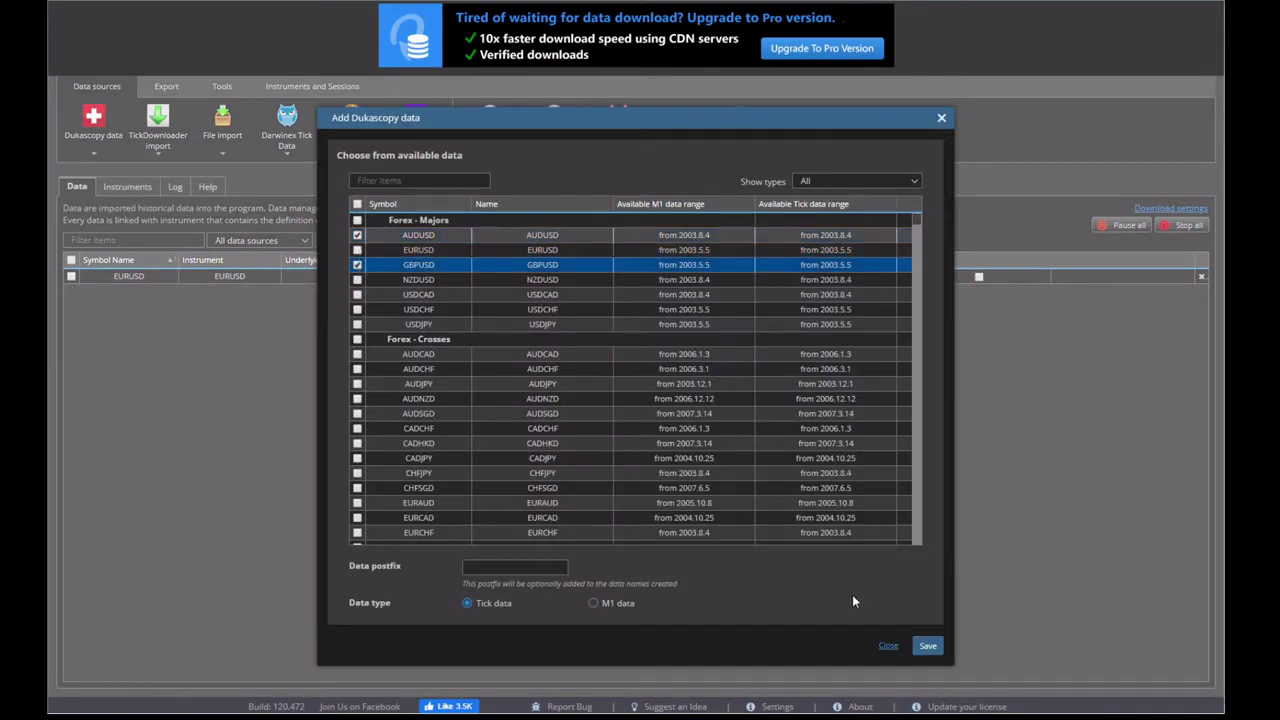
click(927, 646)
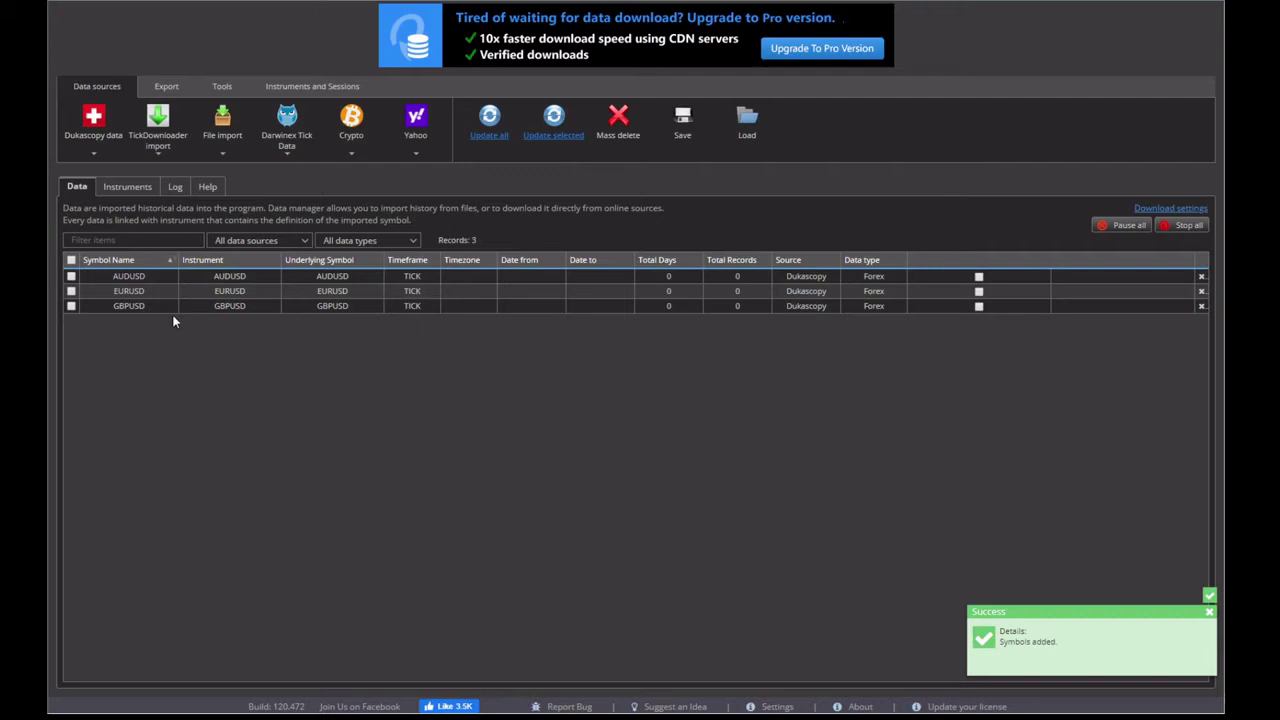
Select all three symbols and open their download with the Last 6 months range, 2021.2.18–2021.8.18
click(71, 260)
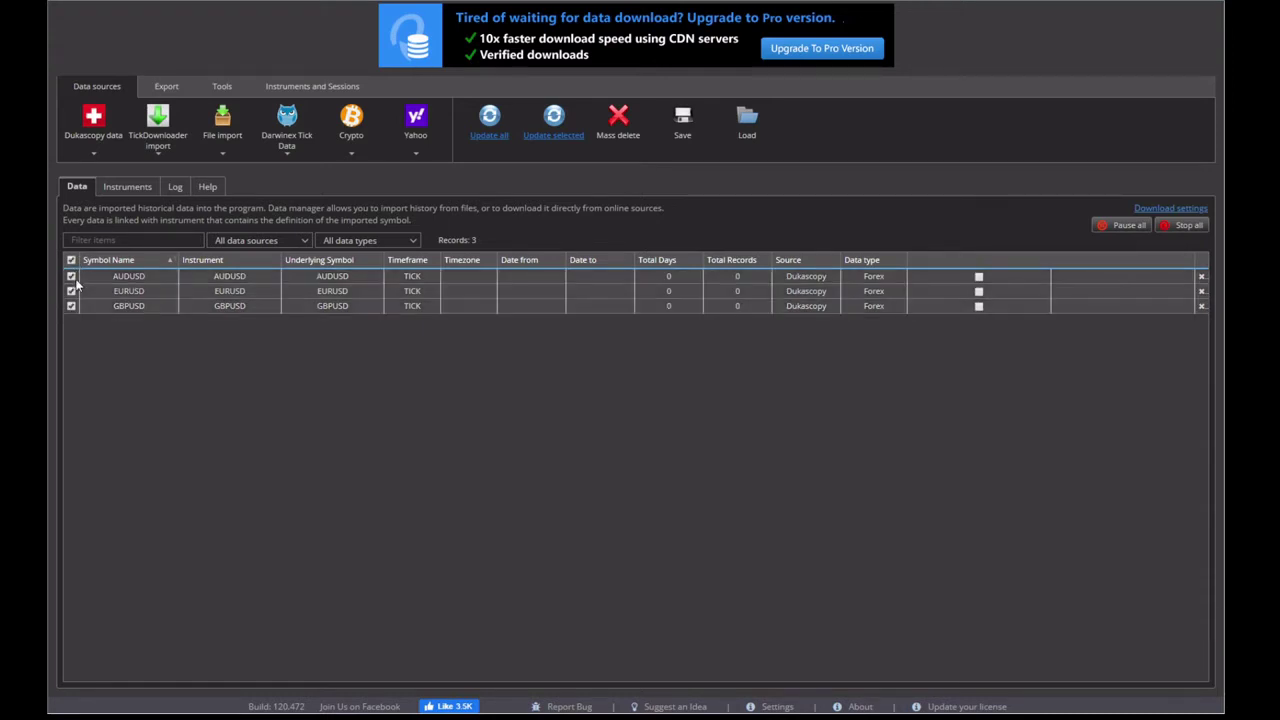
click(93, 157)
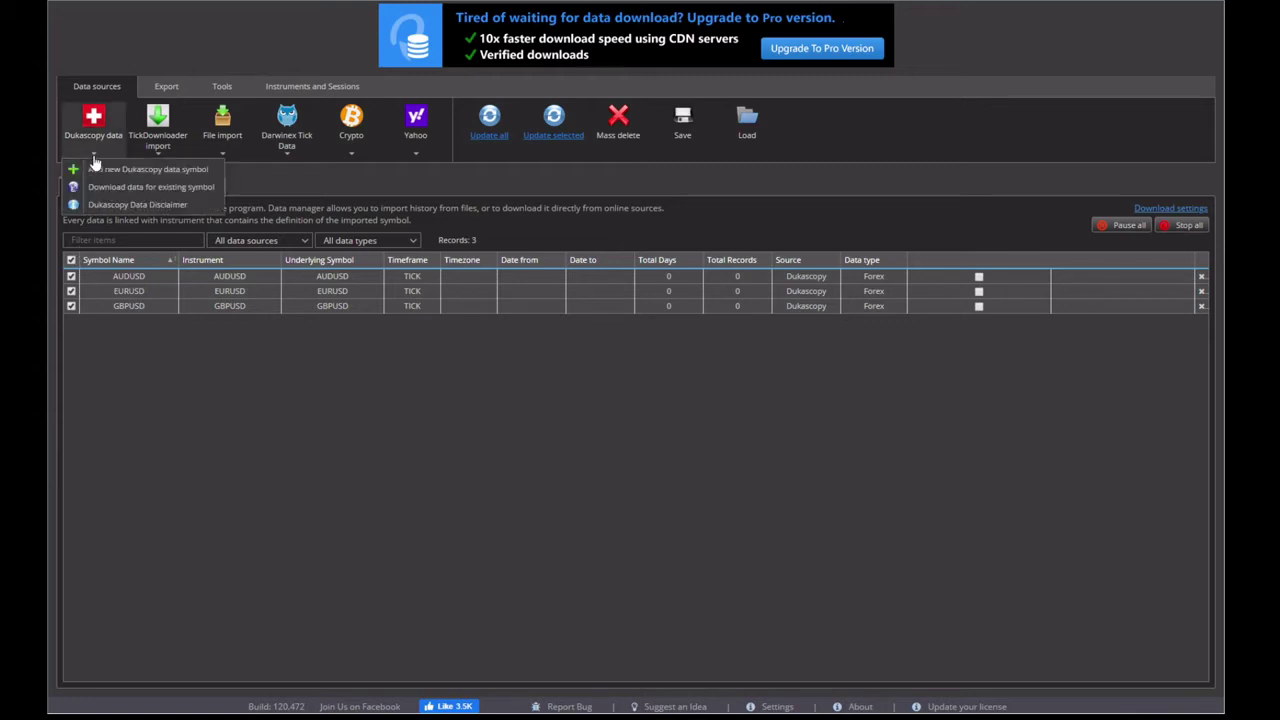
click(146, 190)
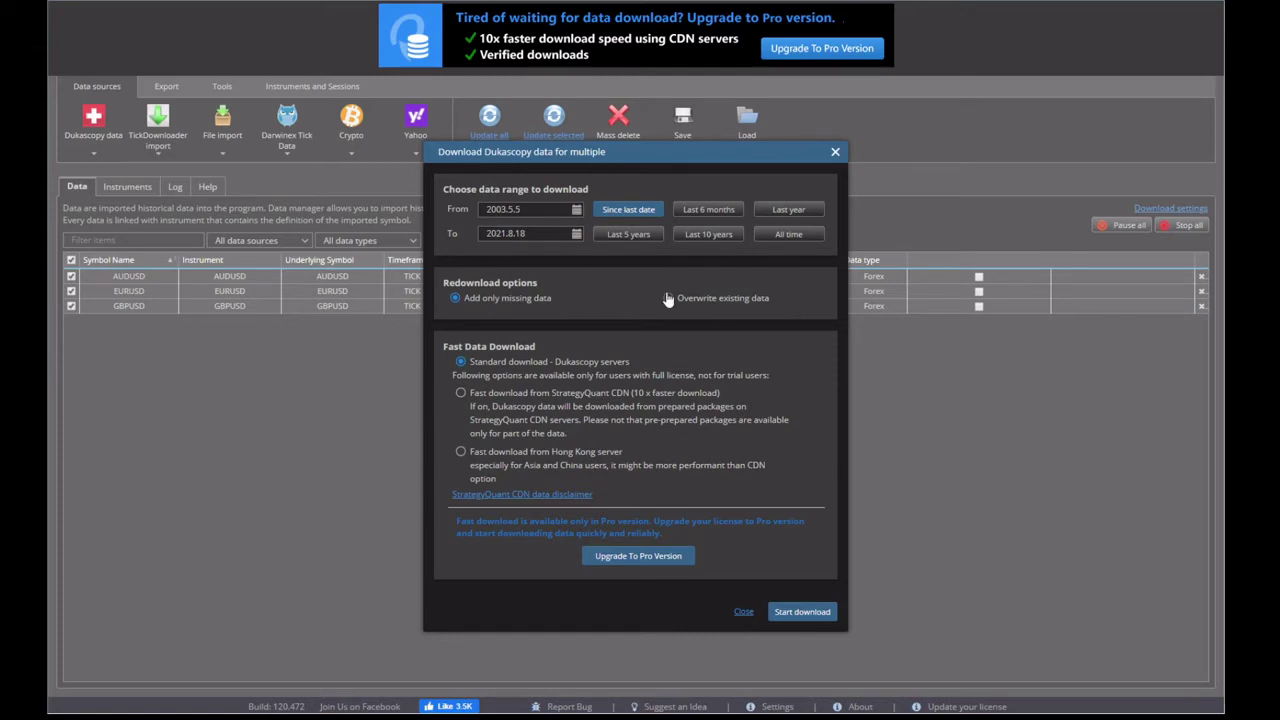
click(700, 220)
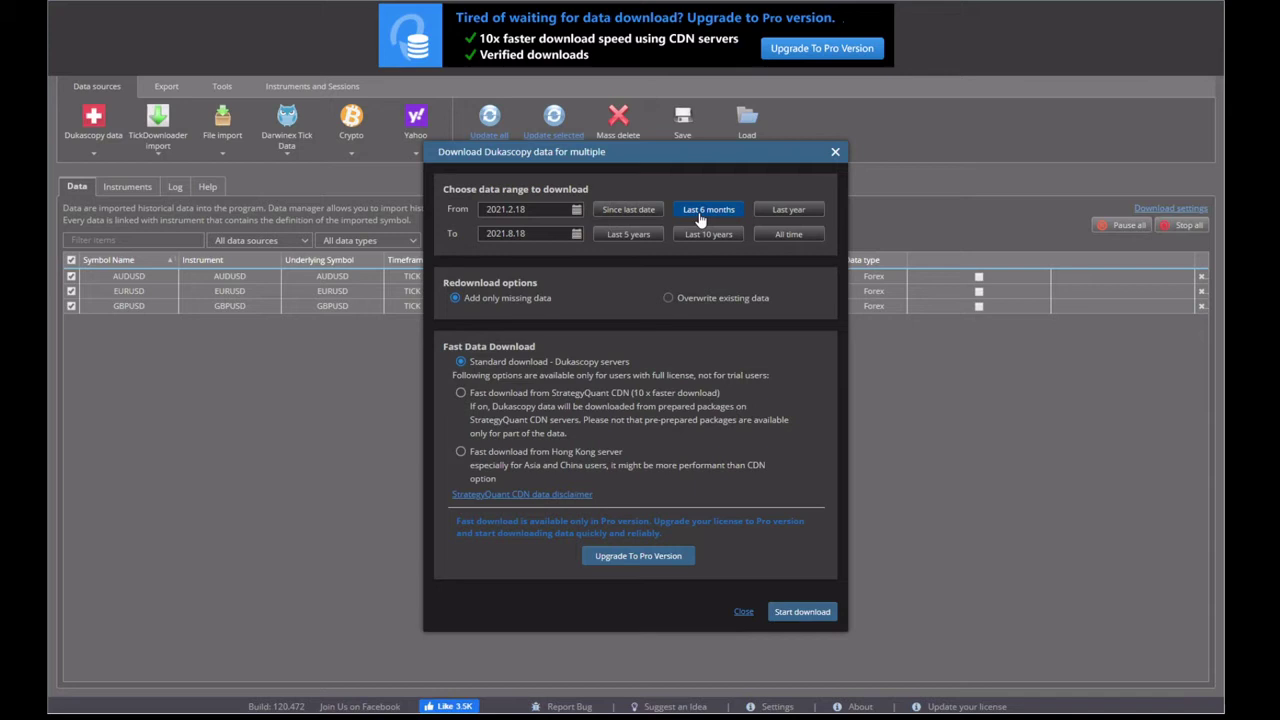
Start the tick download for EURUSD, AUDUSD and GBPUSD and let all three complete
click(800, 619)
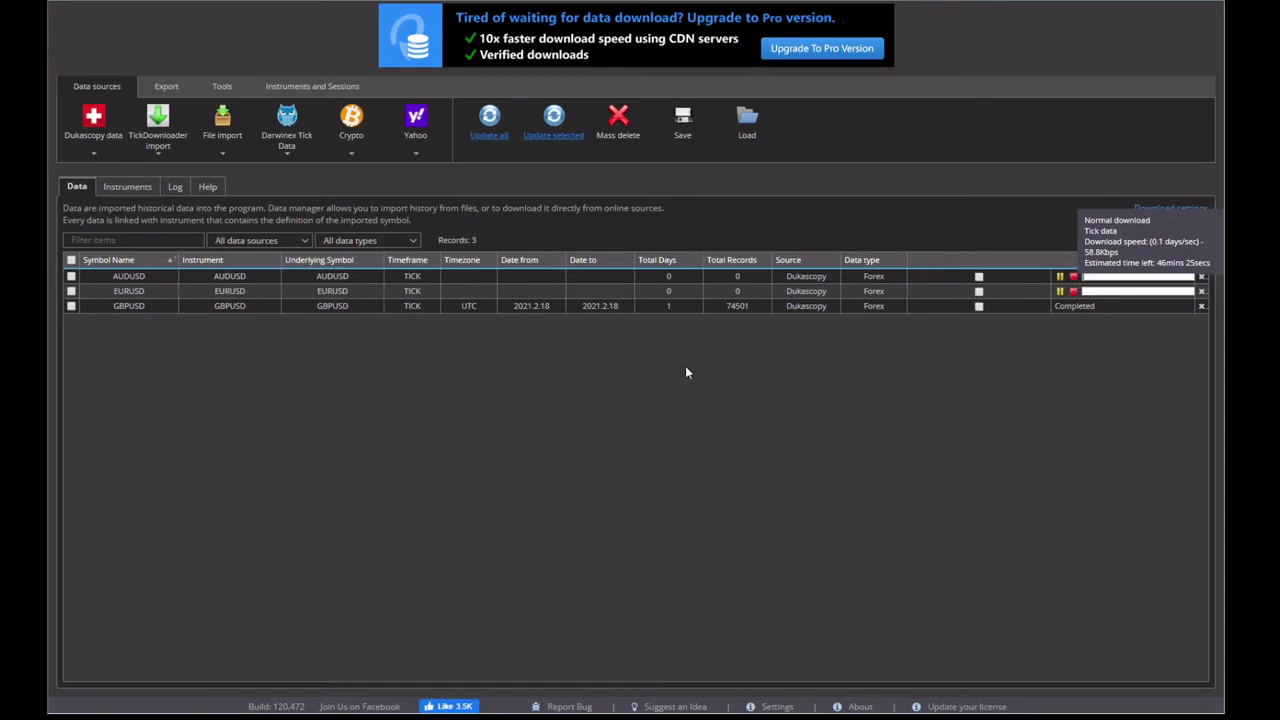
click(621, 386)
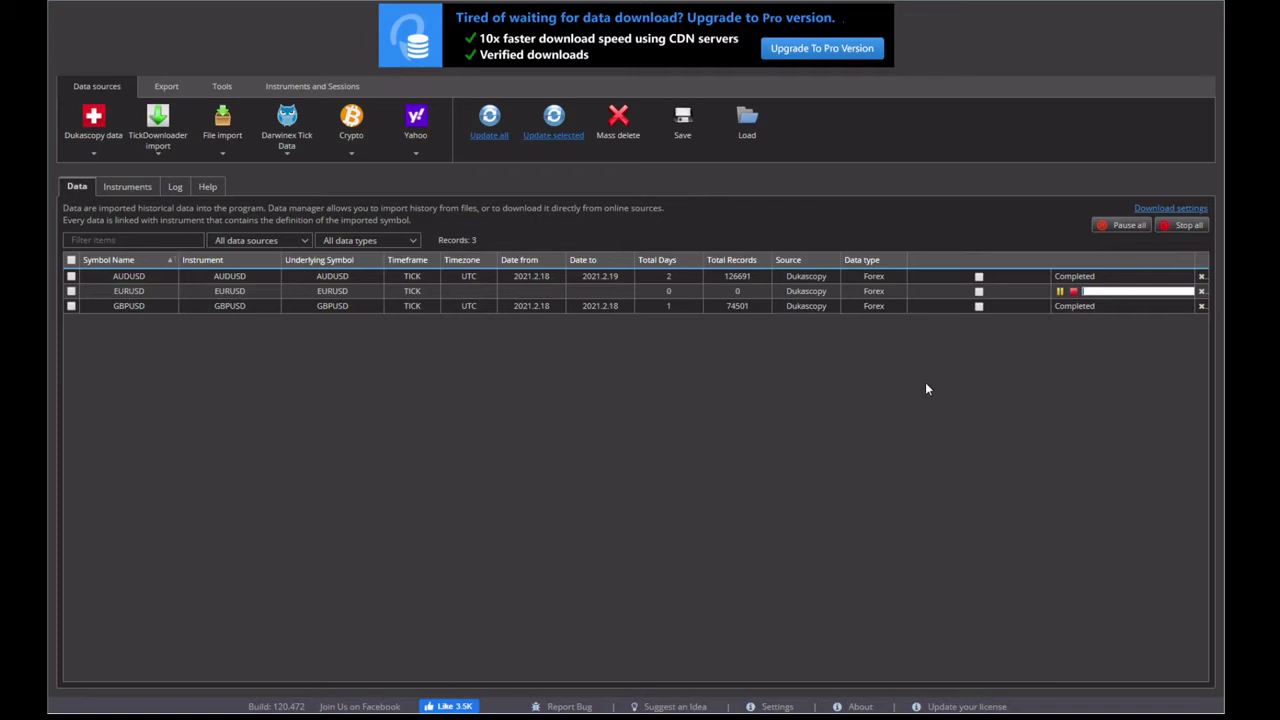
mouse_move(1106, 298)
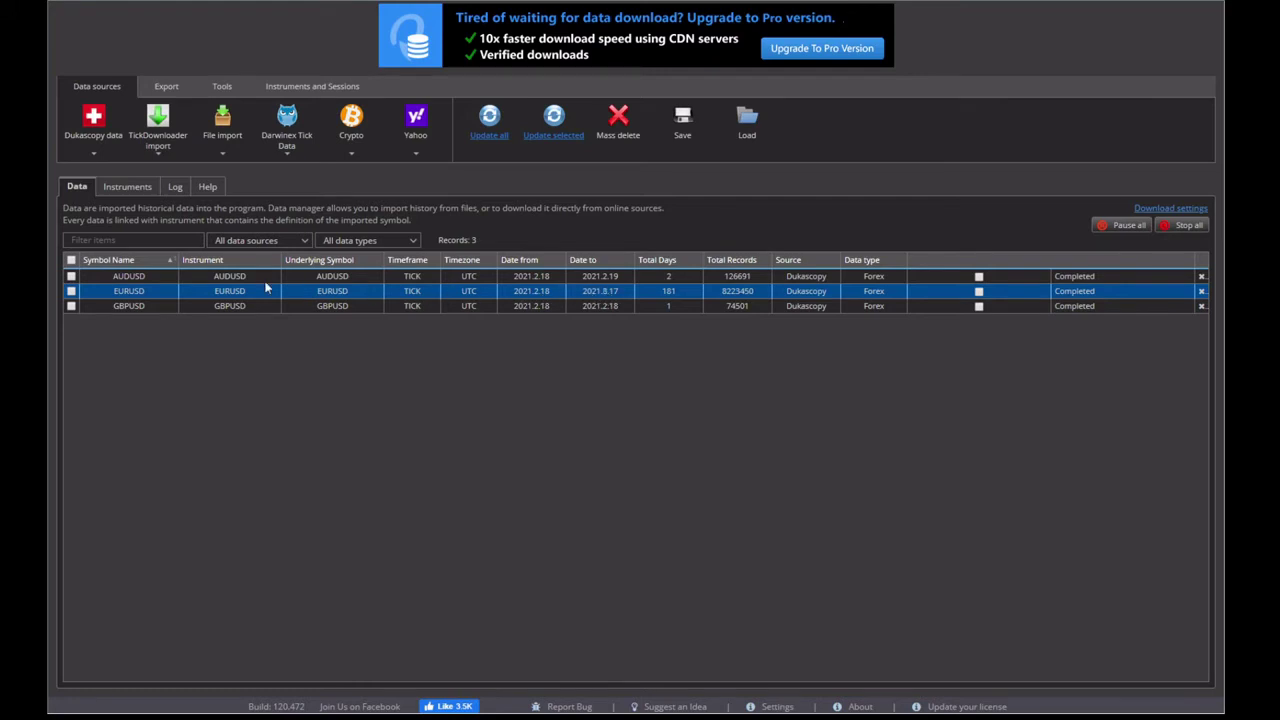
Open MT4 (FXT & HST) export for EURUSD covering its full range, 2021.2.18–2021.8.17
click(71, 291)
click(167, 88)
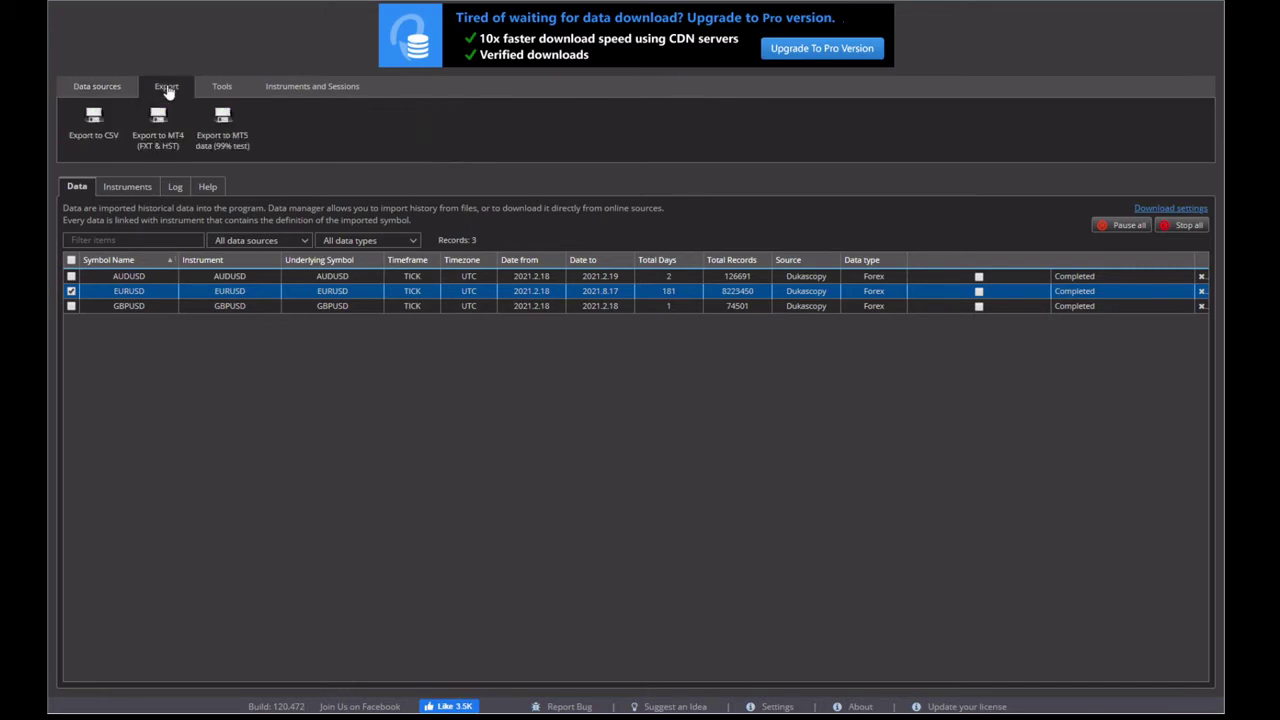
click(145, 140)
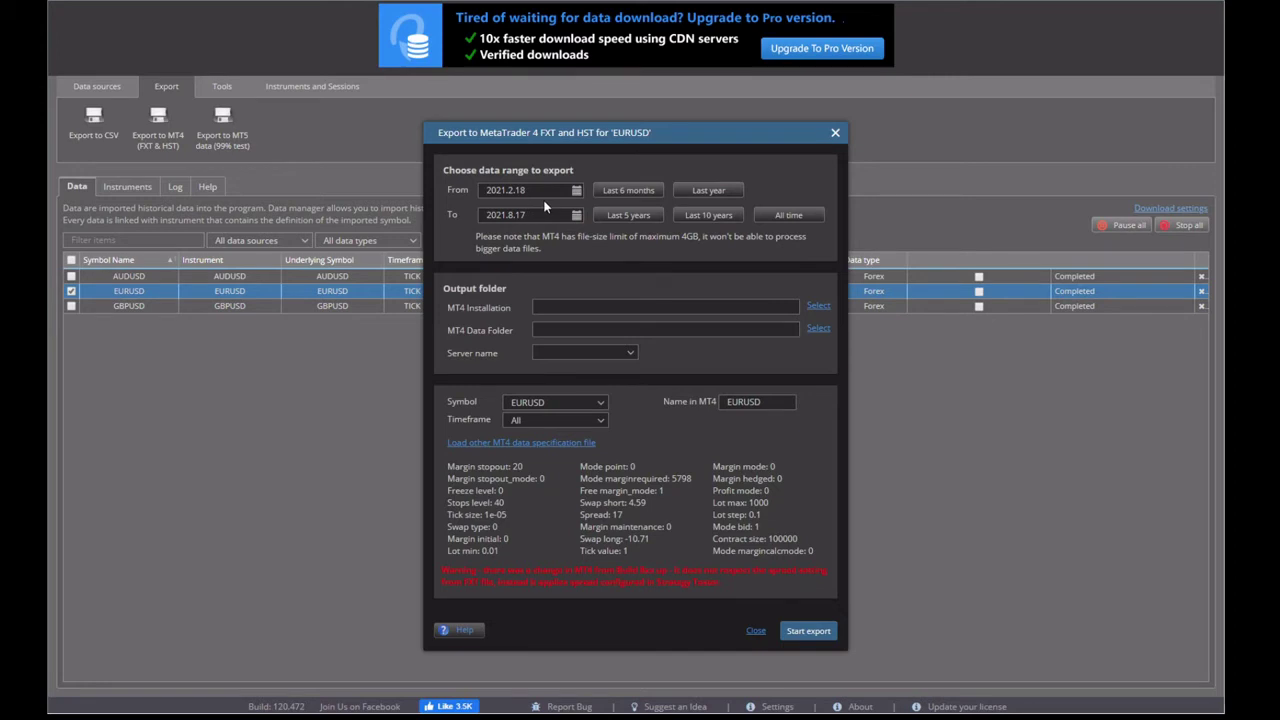
click(781, 220)
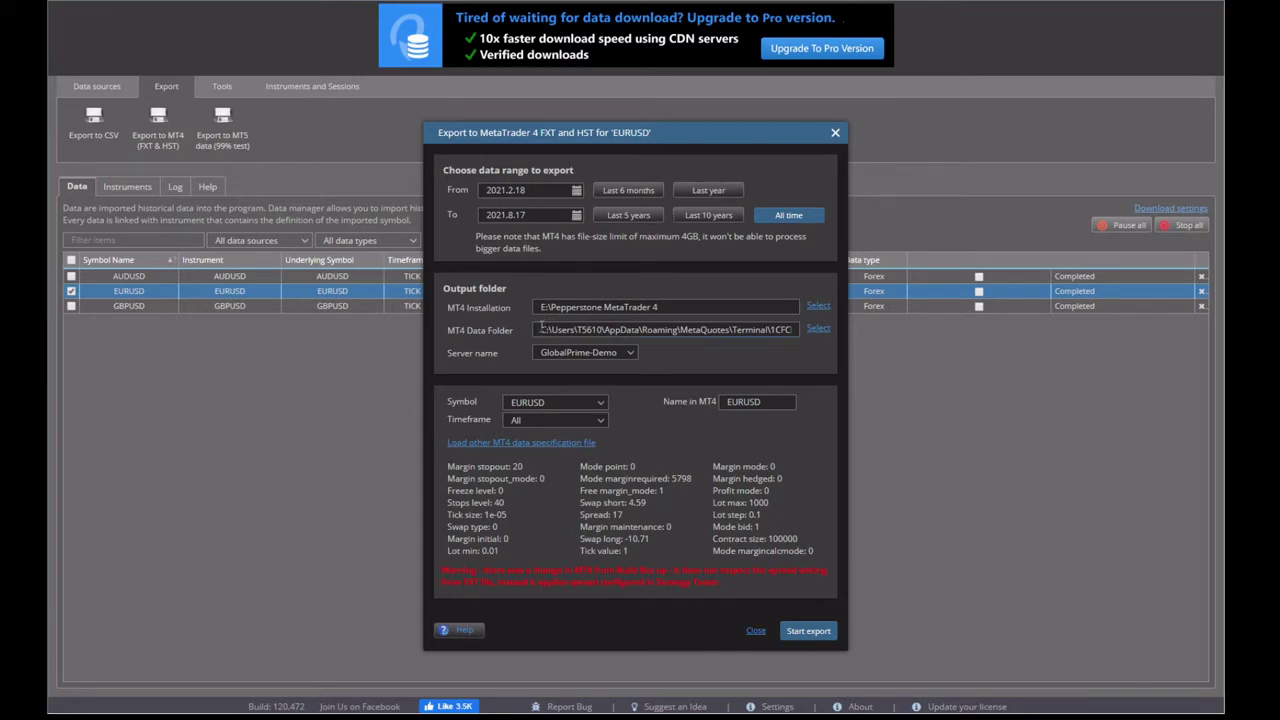
Export EURUSD with All timeframes into the Pepperstone MetaTrader 4 installation
drag(541, 327, 794, 333)
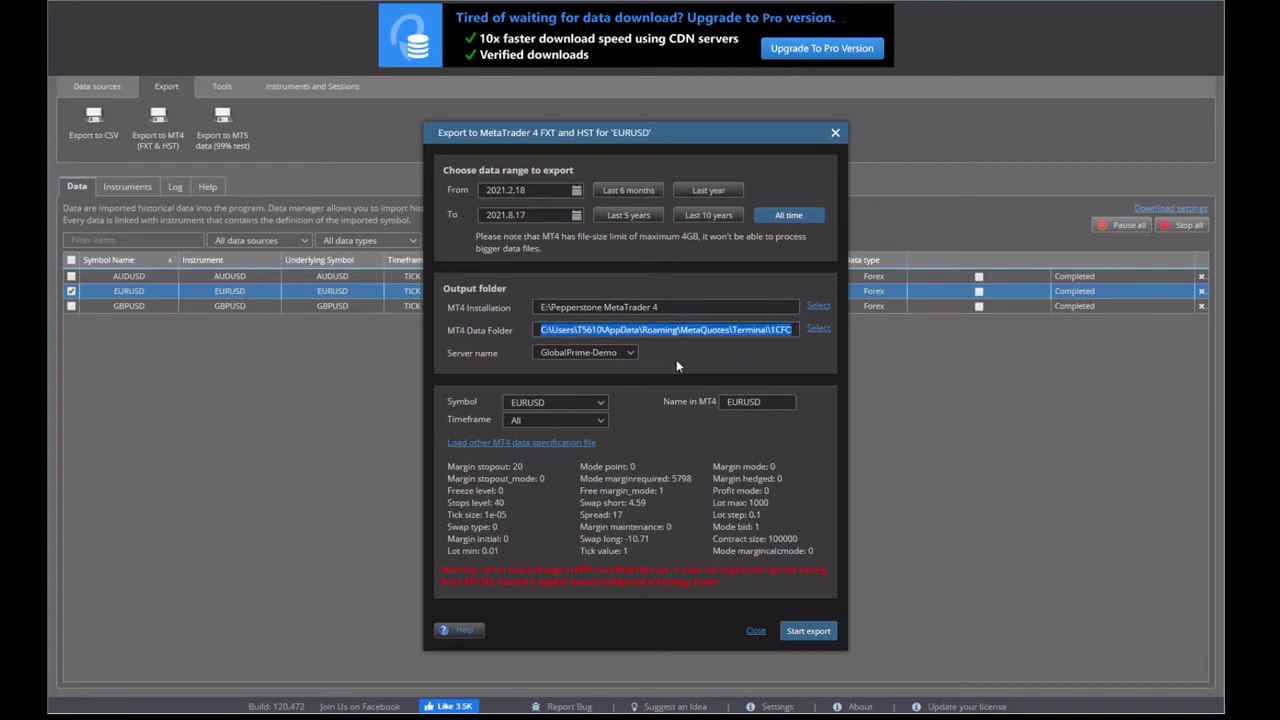
click(571, 355)
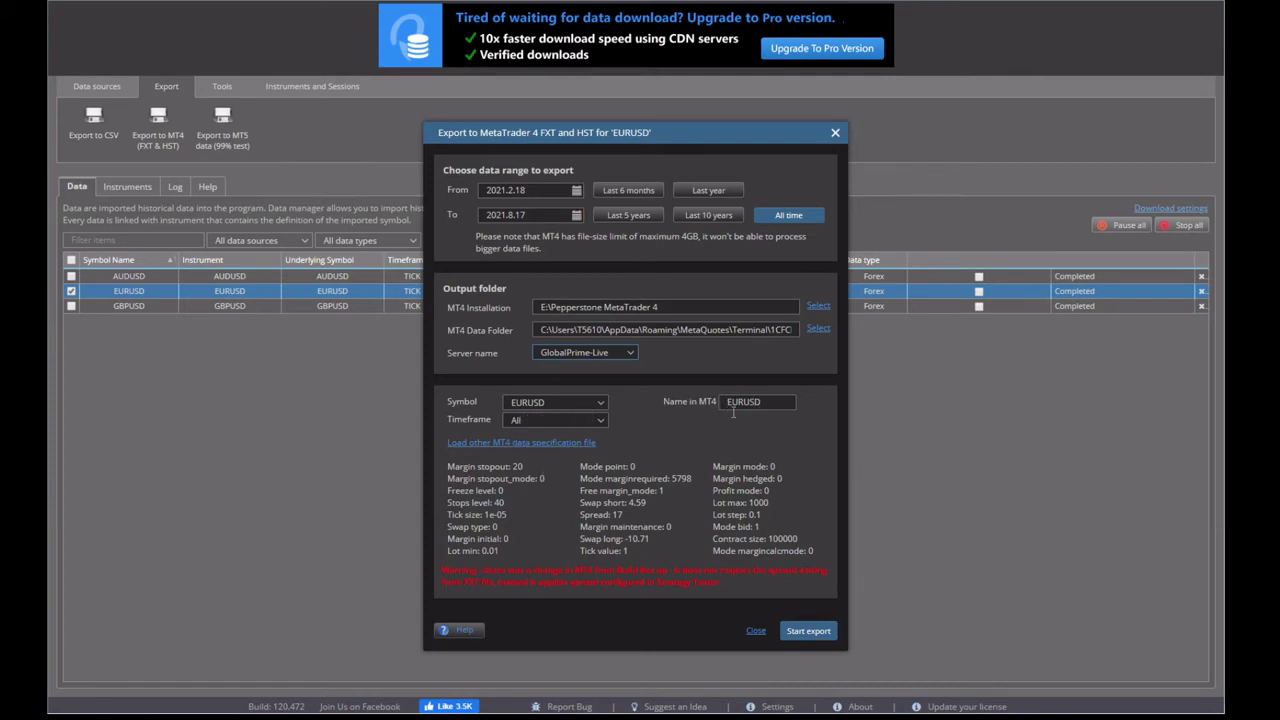
click(808, 631)
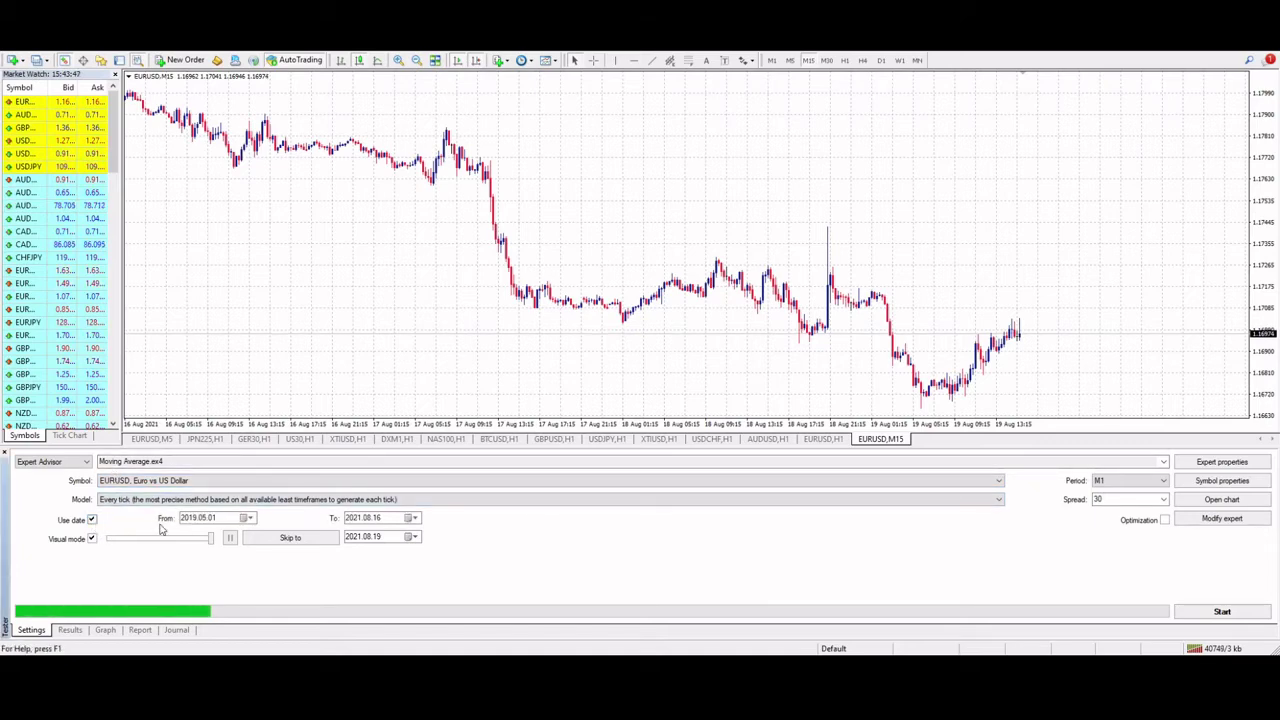
Test over all available data instead of a date range, with visual mode on at slower speed
click(189, 518)
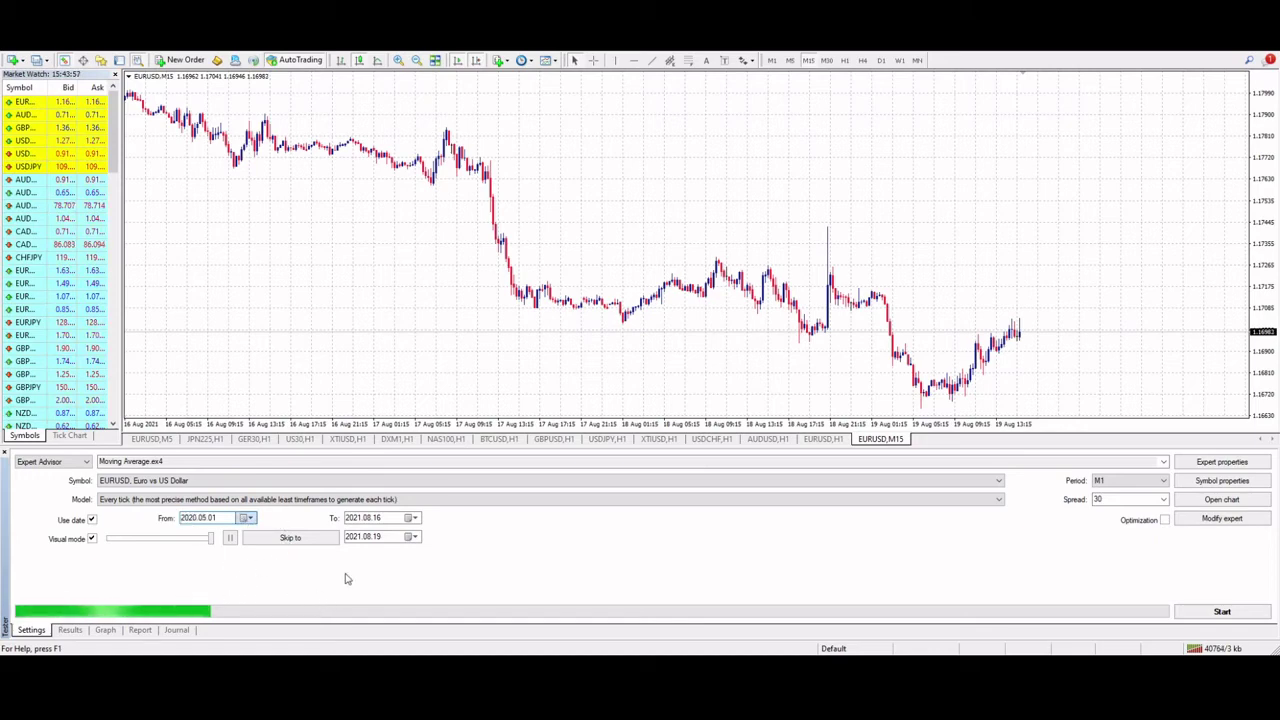
click(92, 520)
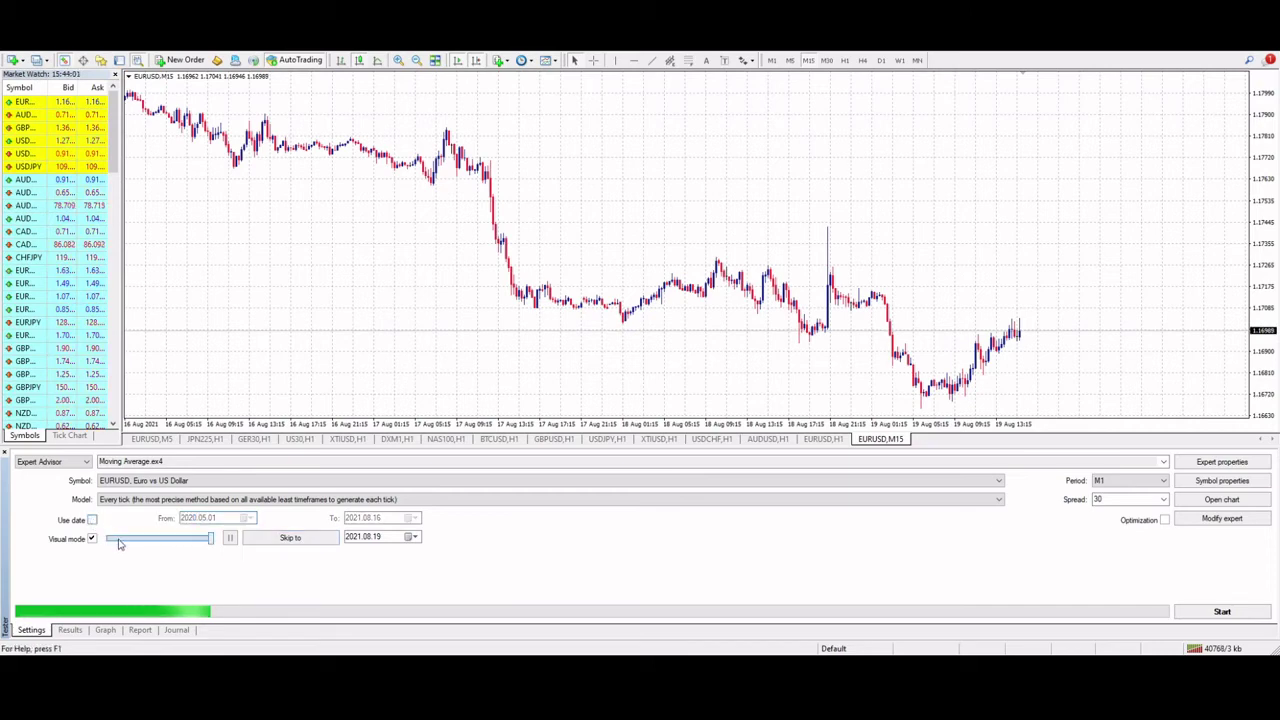
click(91, 539)
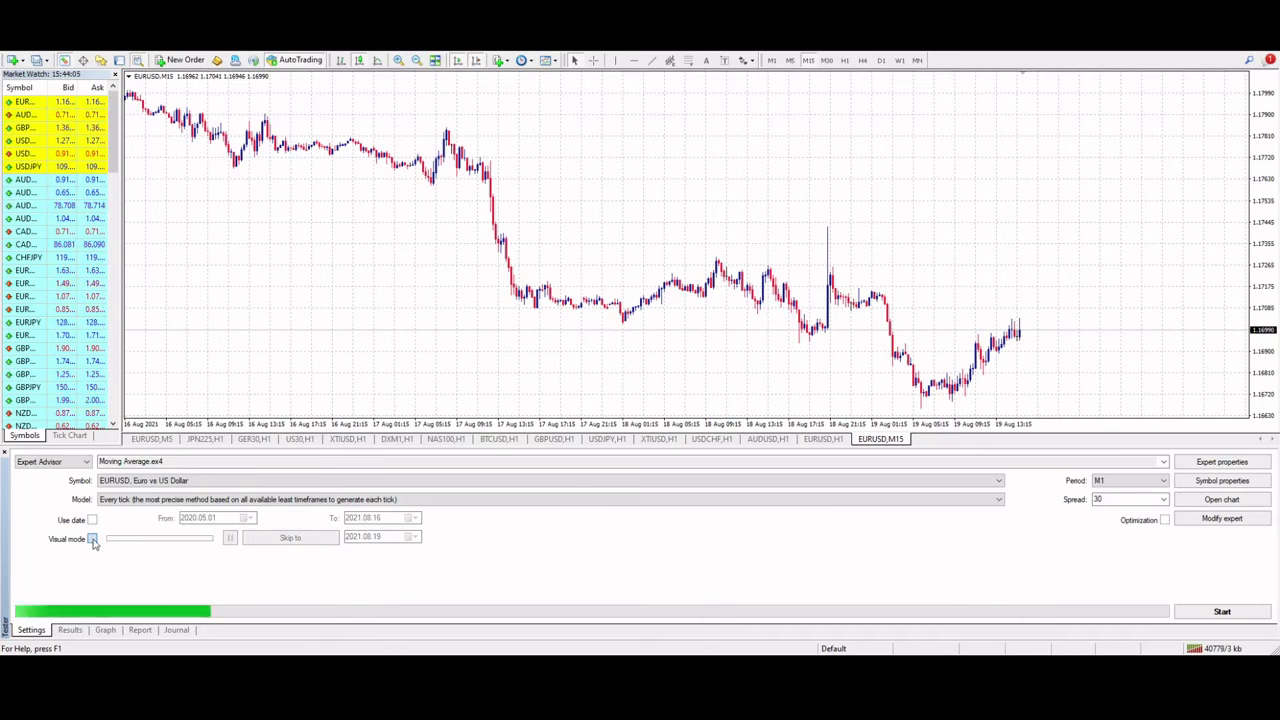
click(91, 539)
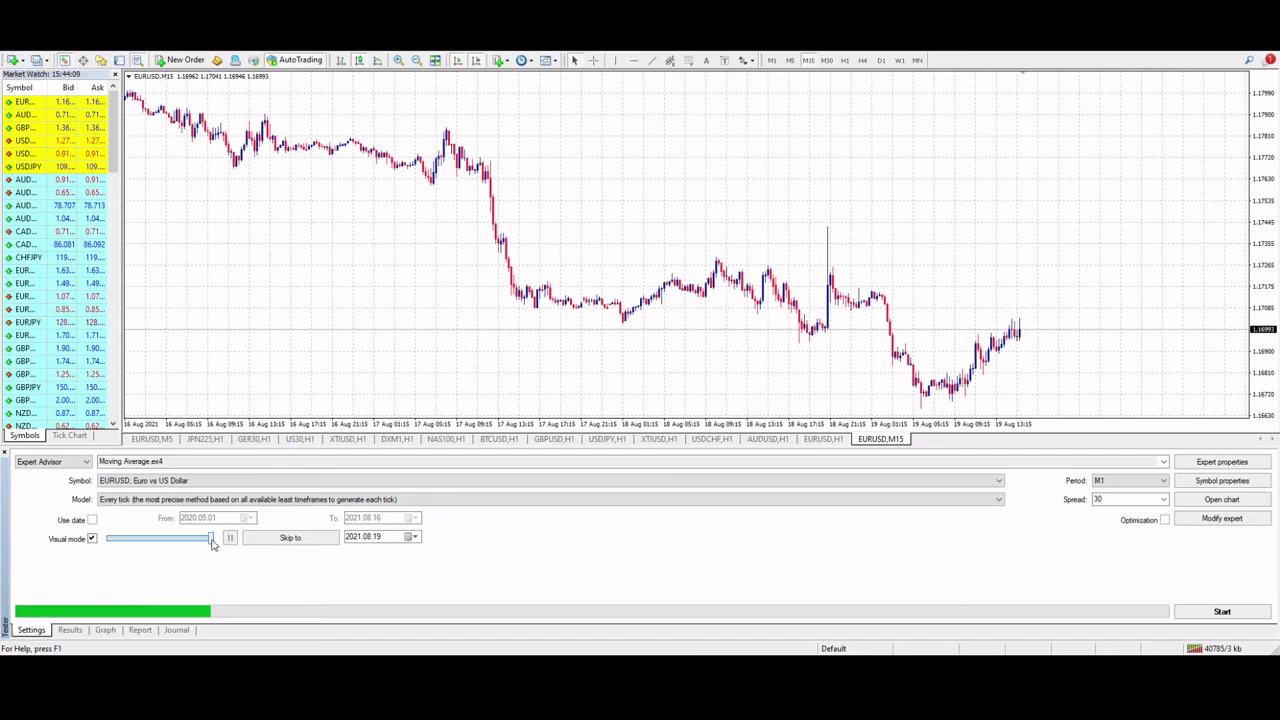
drag(209, 538, 154, 541)
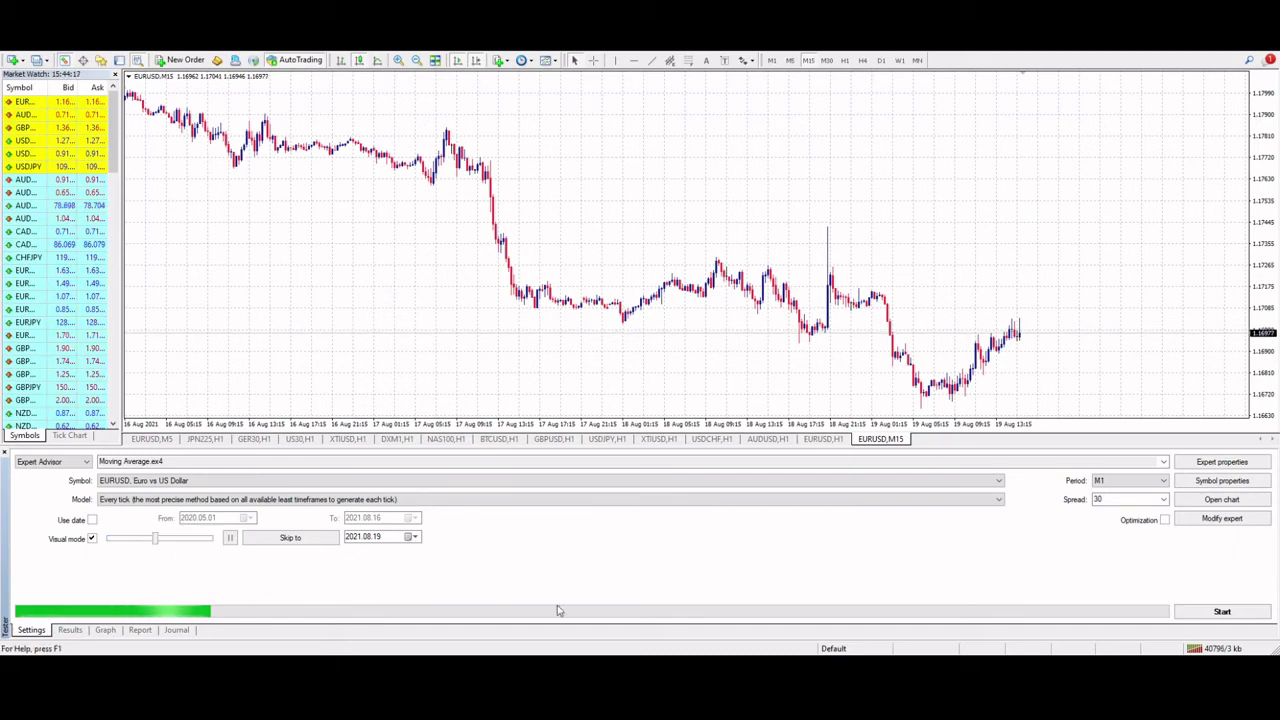
Set the testing period to M1 and the spread to 30
click(1150, 482)
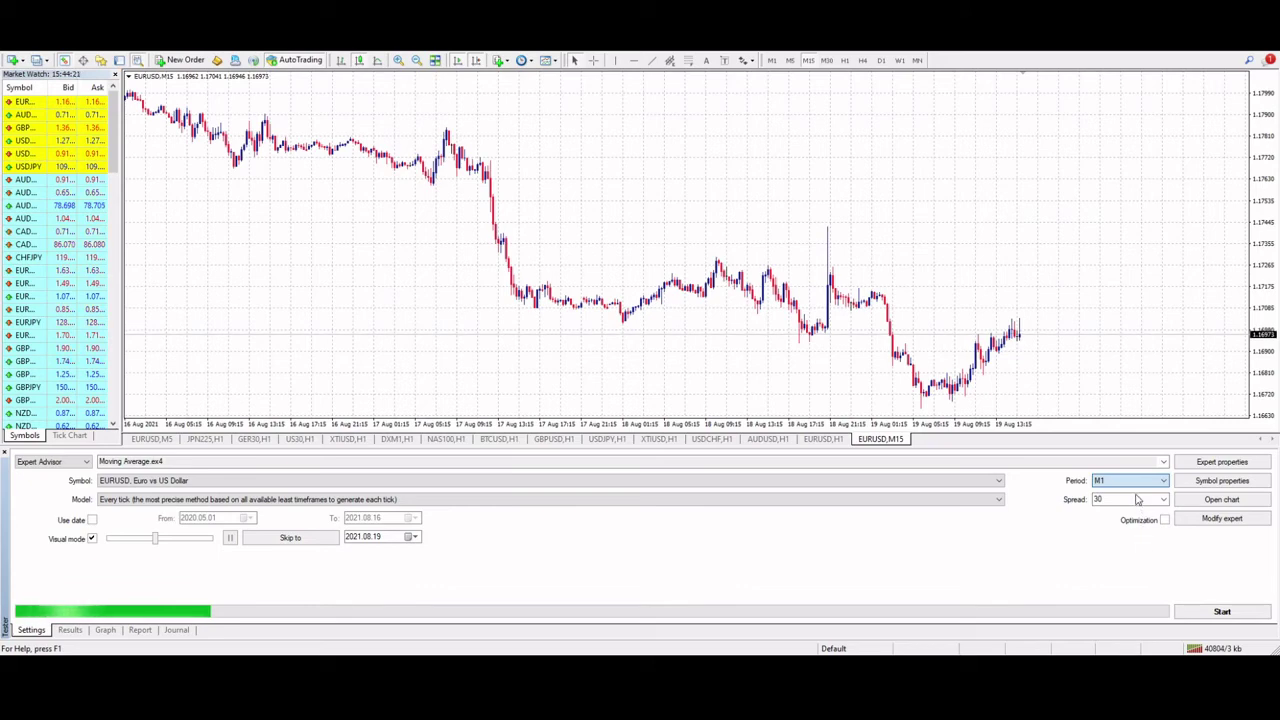
click(1137, 500)
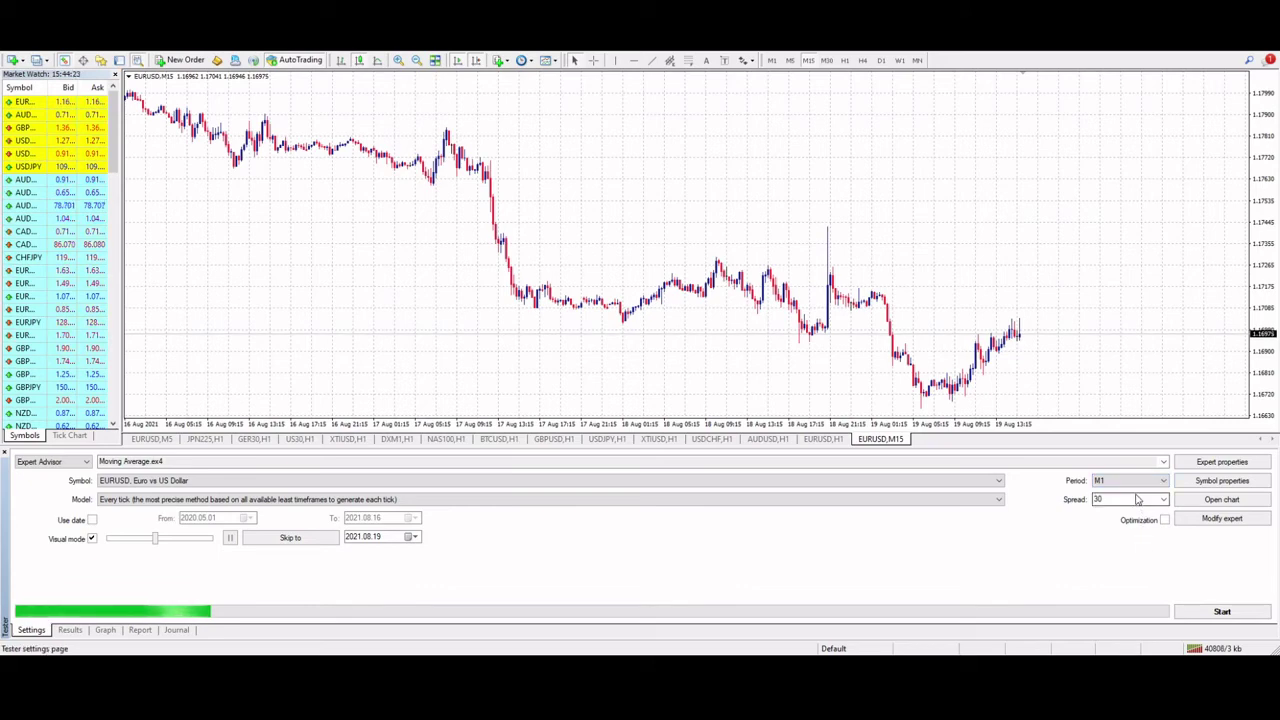
double_click(1140, 500)
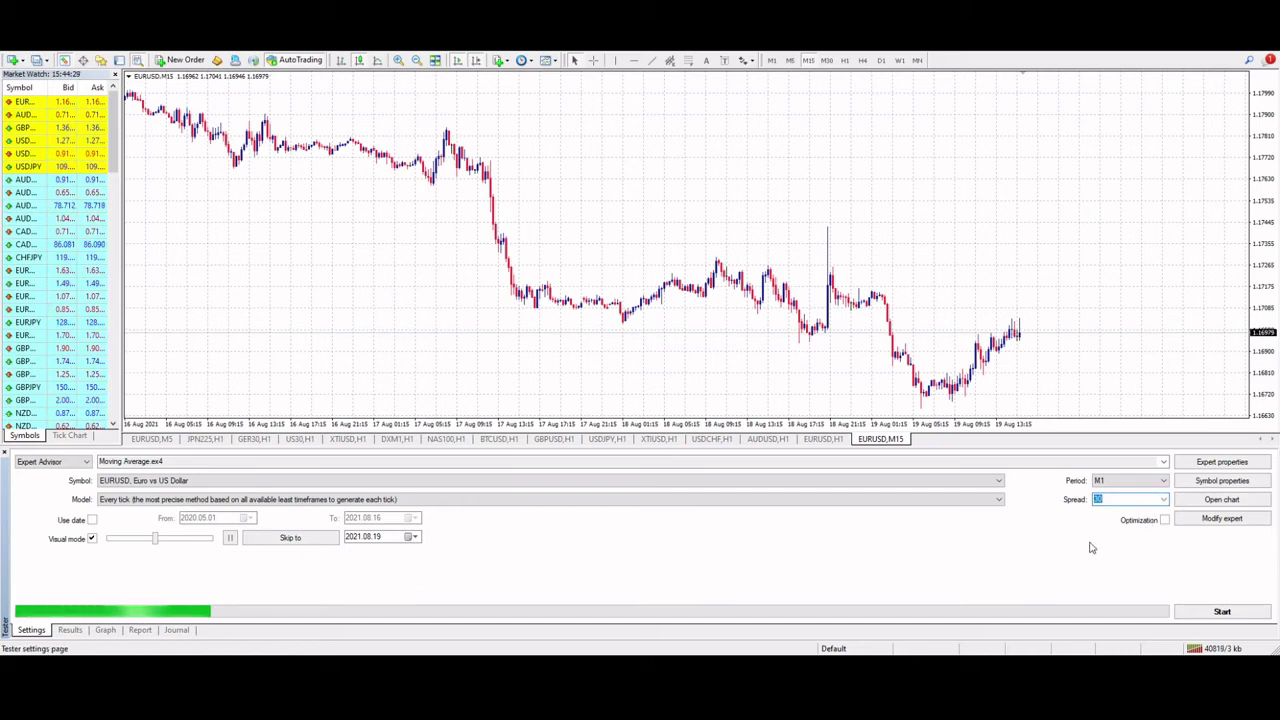
click(974, 546)
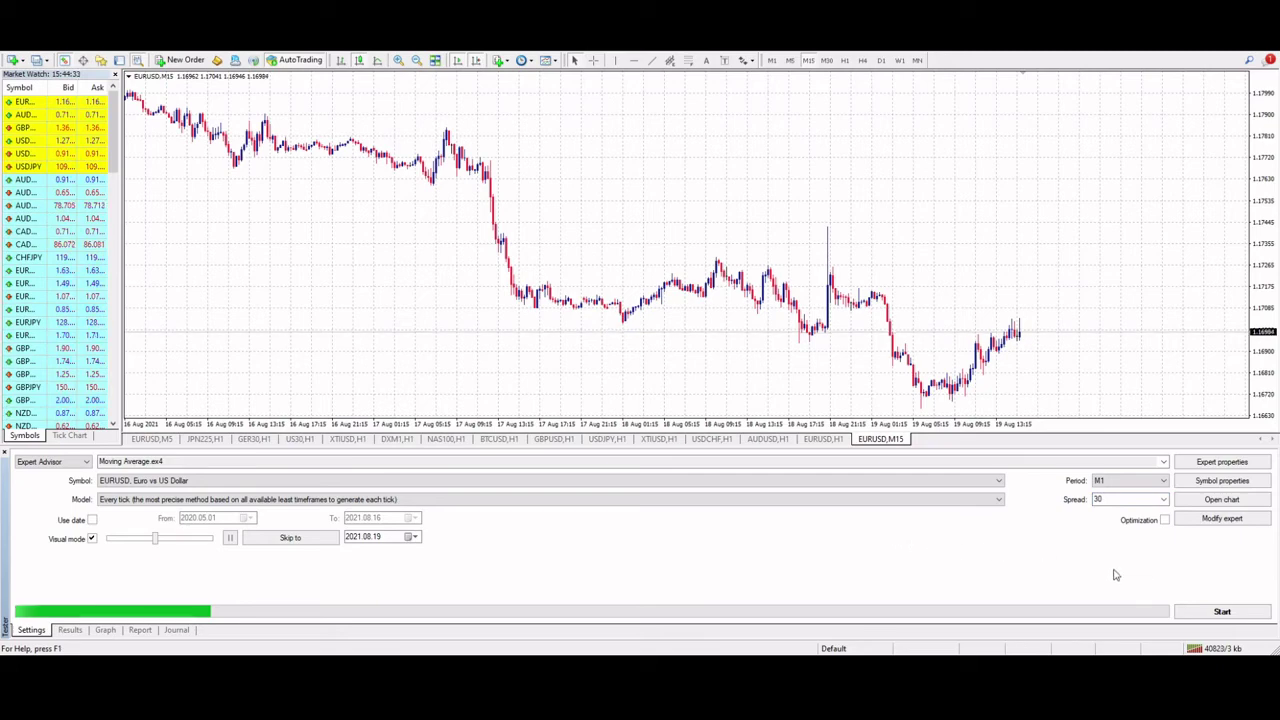
Run the visual EURUSD M1 backtest into early March 2021 at varying speeds, then stop it
click(1220, 612)
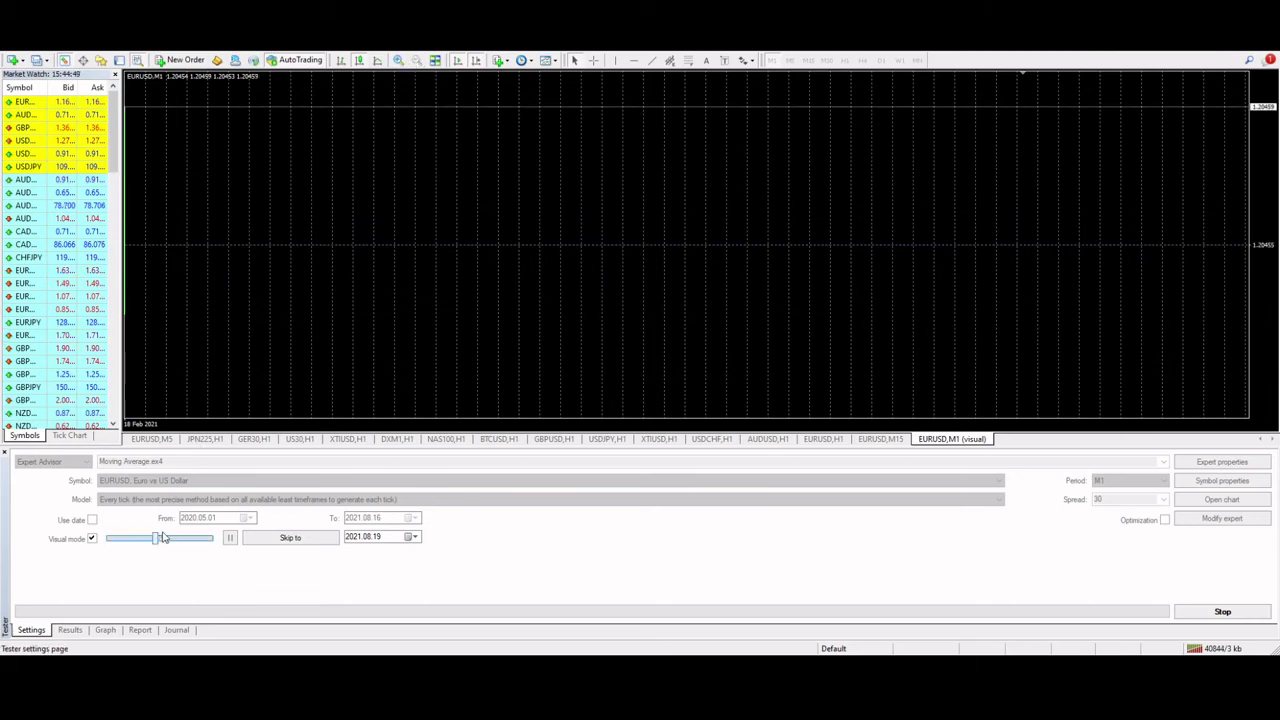
drag(157, 542, 213, 542)
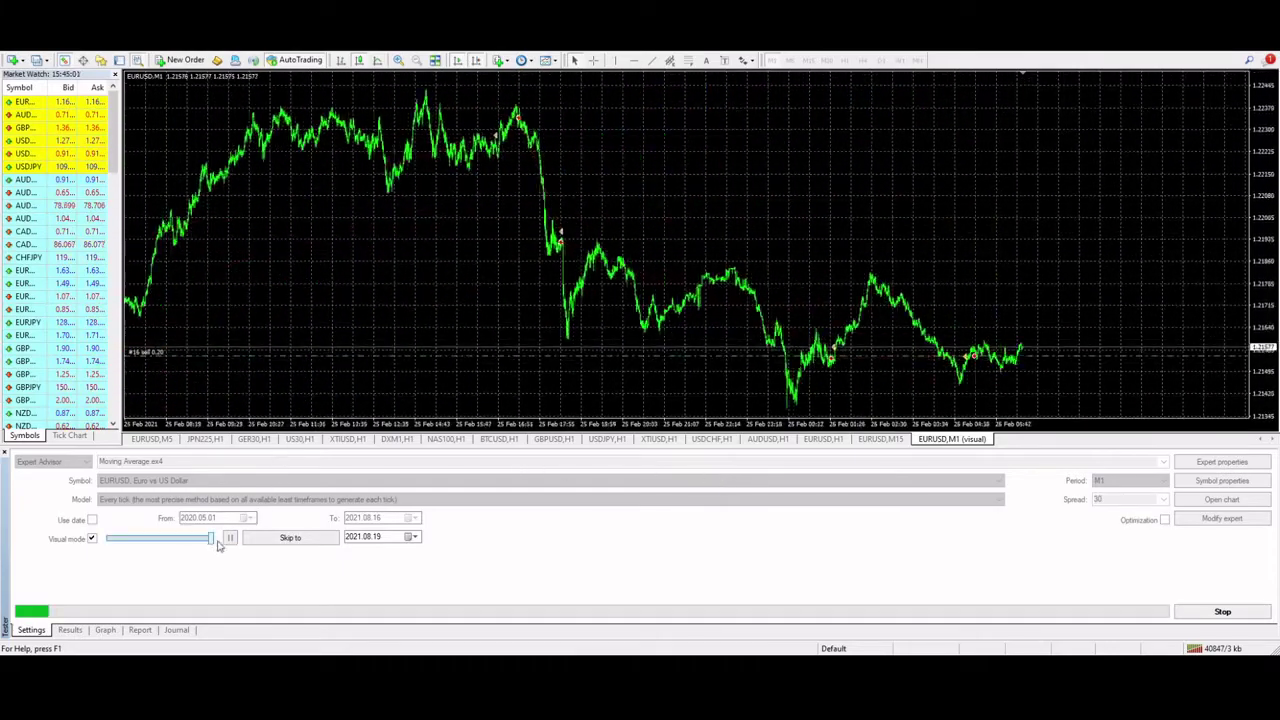
mouse_move(211, 540)
mouse_down()
mouse_move(171, 545)
mouse_move(211, 543)
mouse_up()
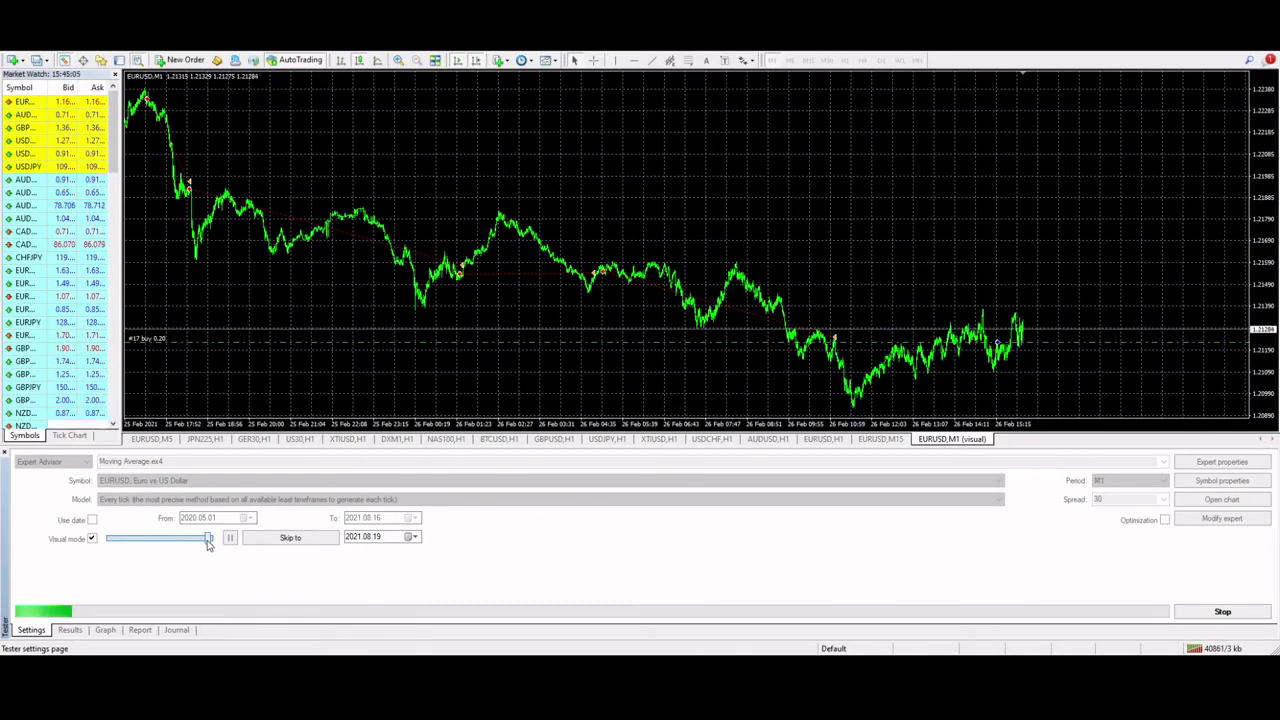
click(397, 60)
click(397, 60)
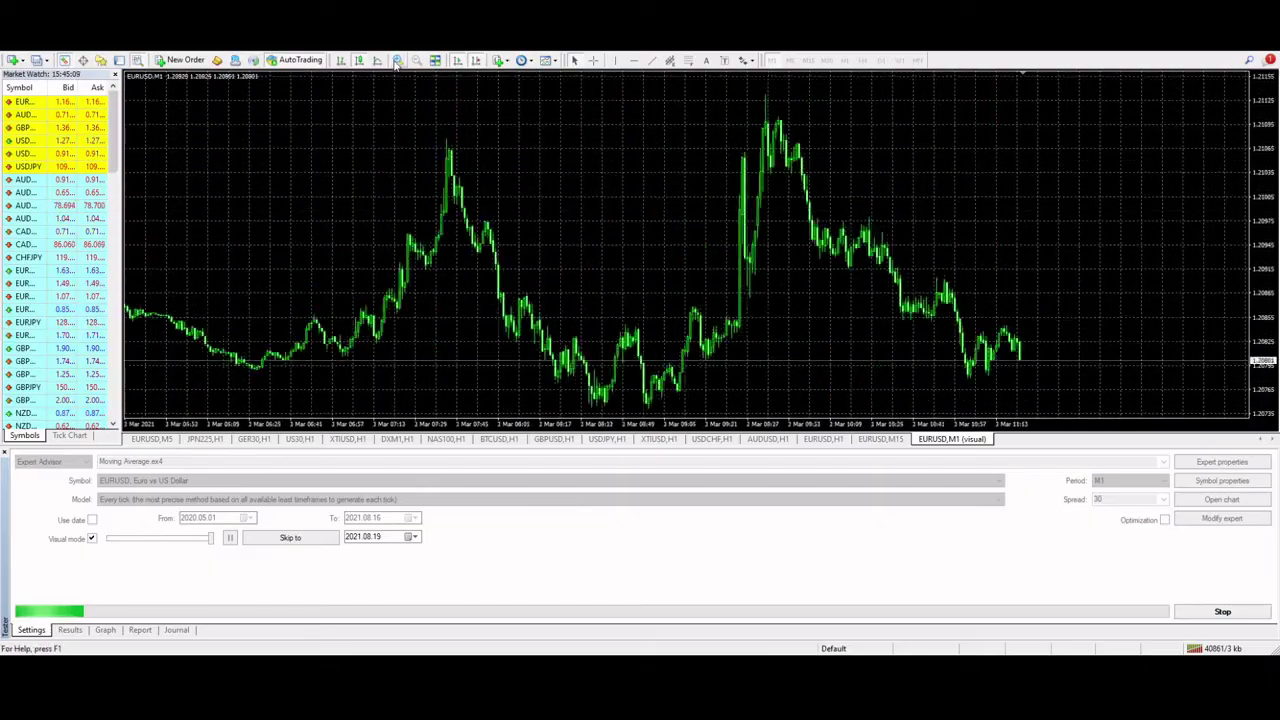
drag(207, 543, 211, 543)
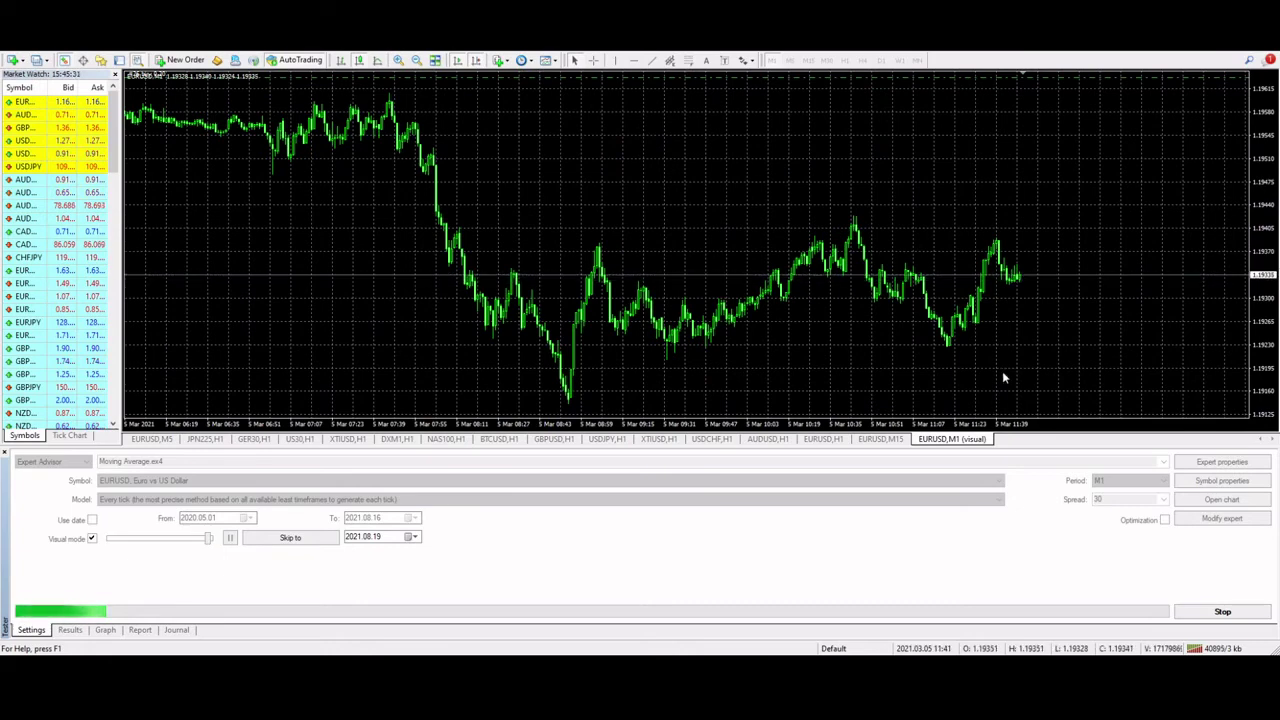
click(1225, 610)
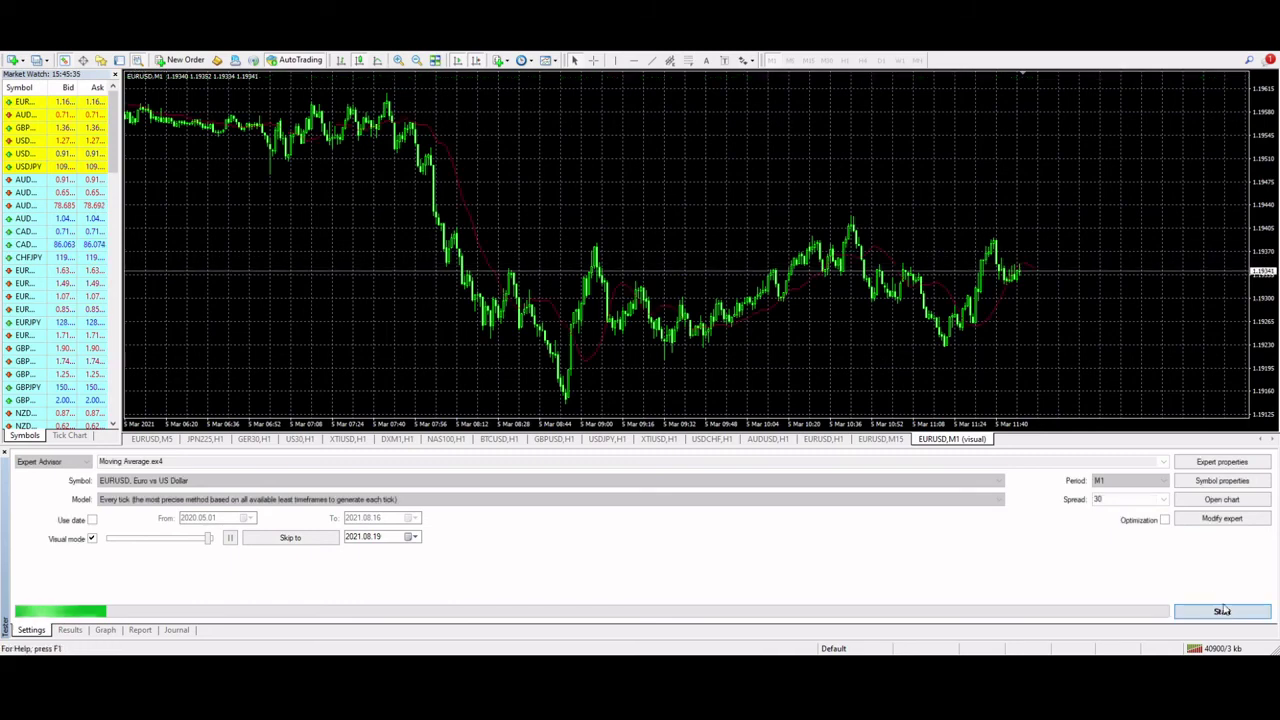
Re-run the test without visual mode and view the balance graph falling from 10002 to about 7386
click(91, 539)
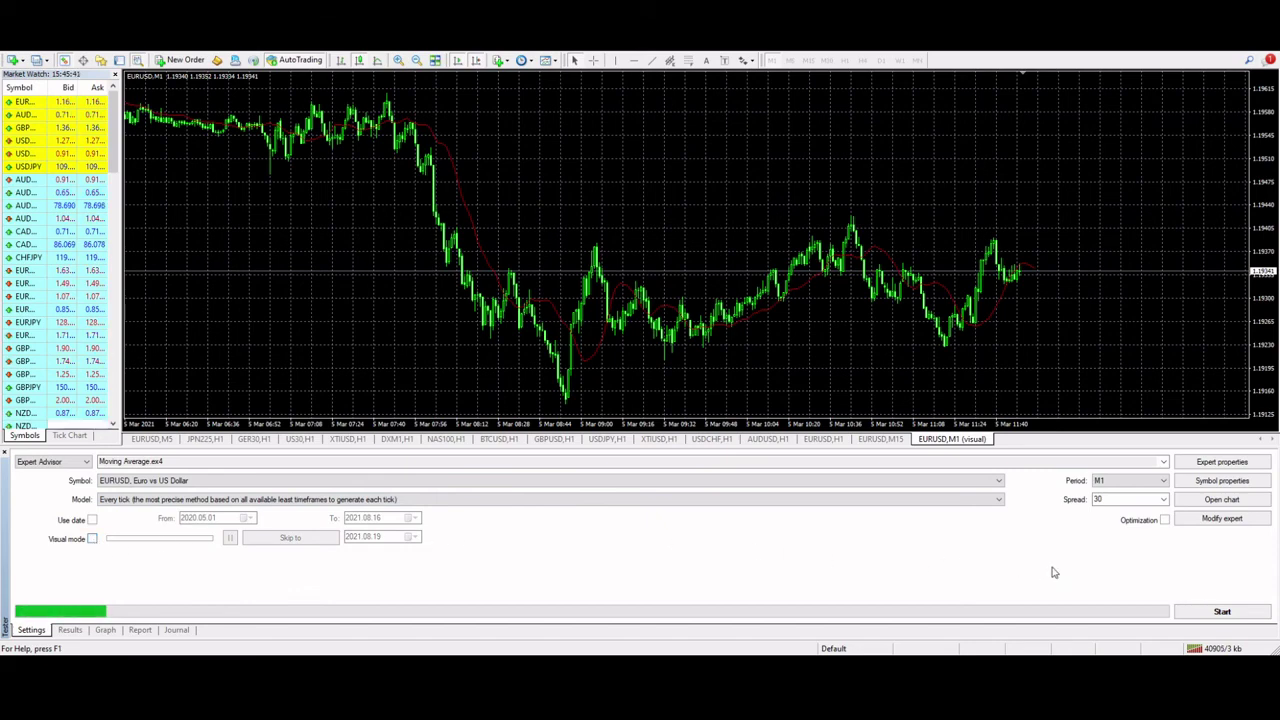
click(1218, 612)
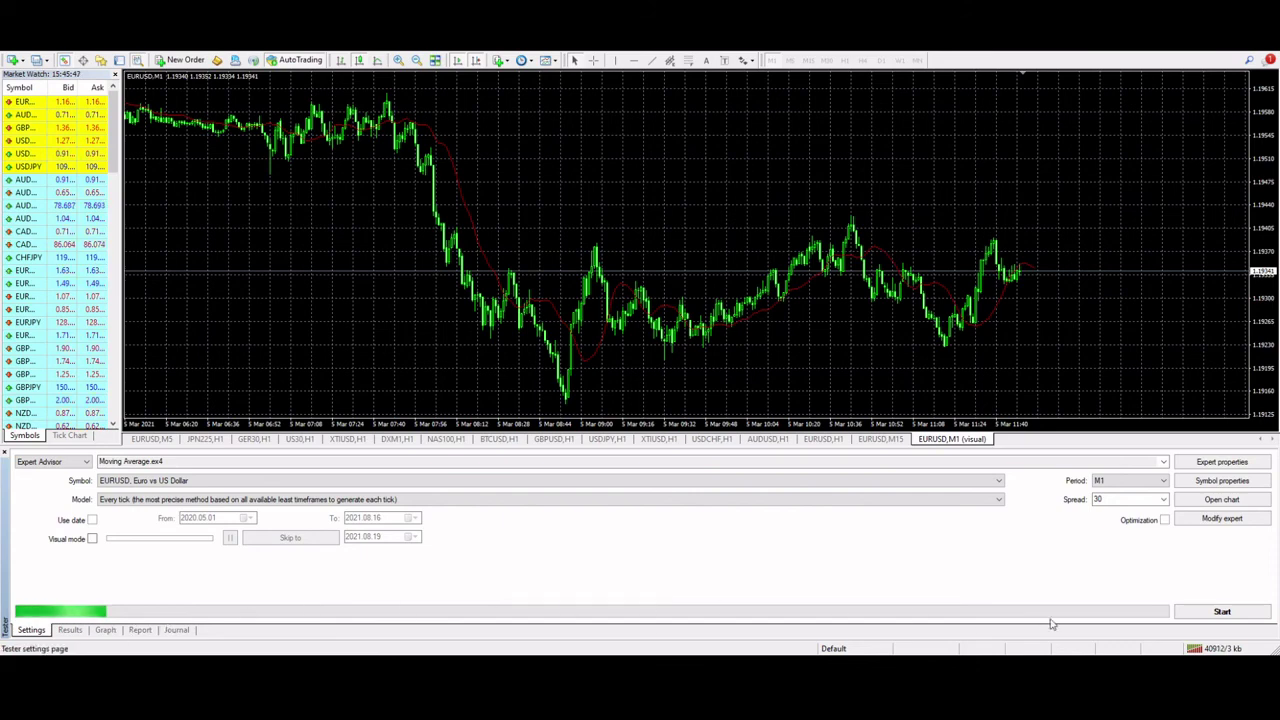
click(1219, 615)
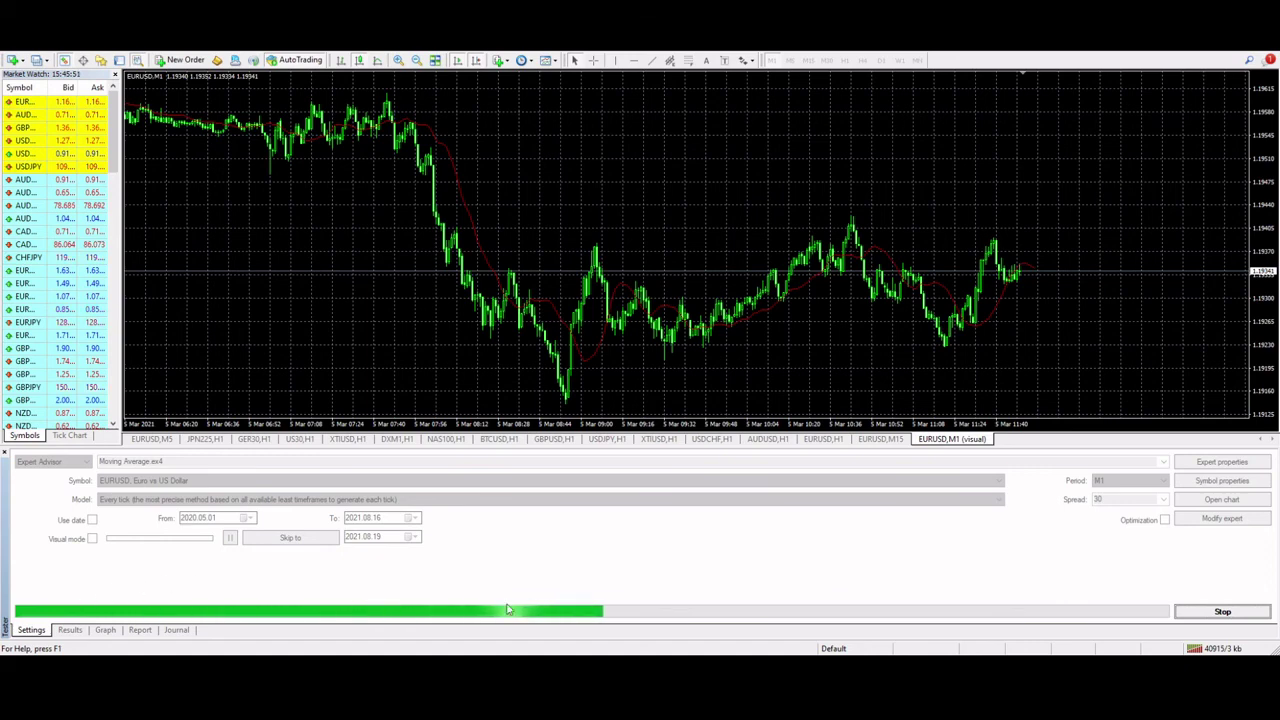
click(105, 630)
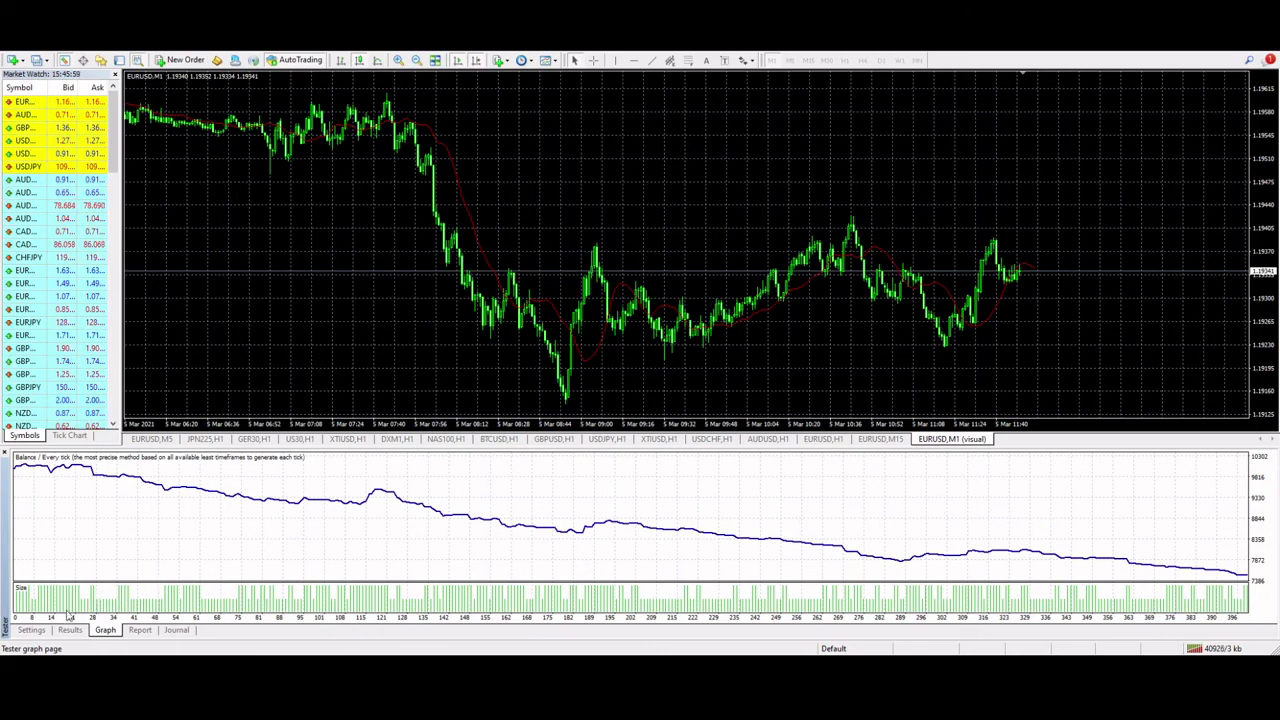
Return to the Strategy Tester's Settings page
click(42, 631)
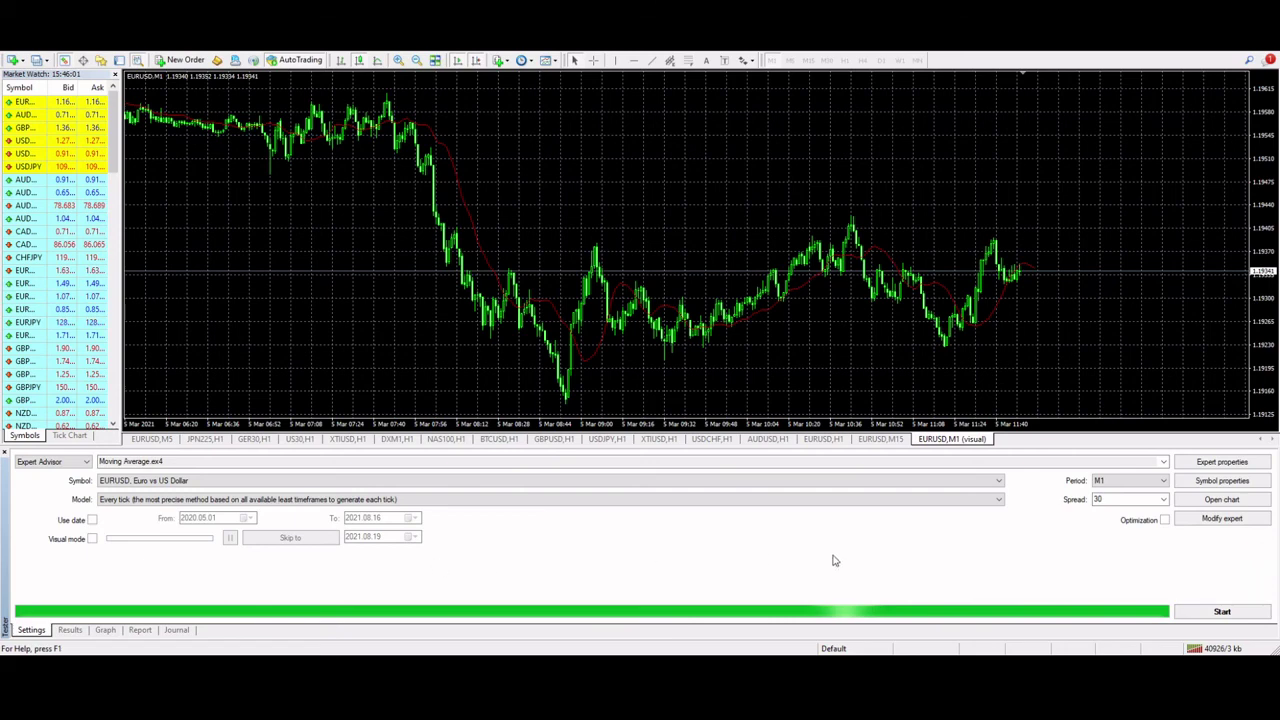